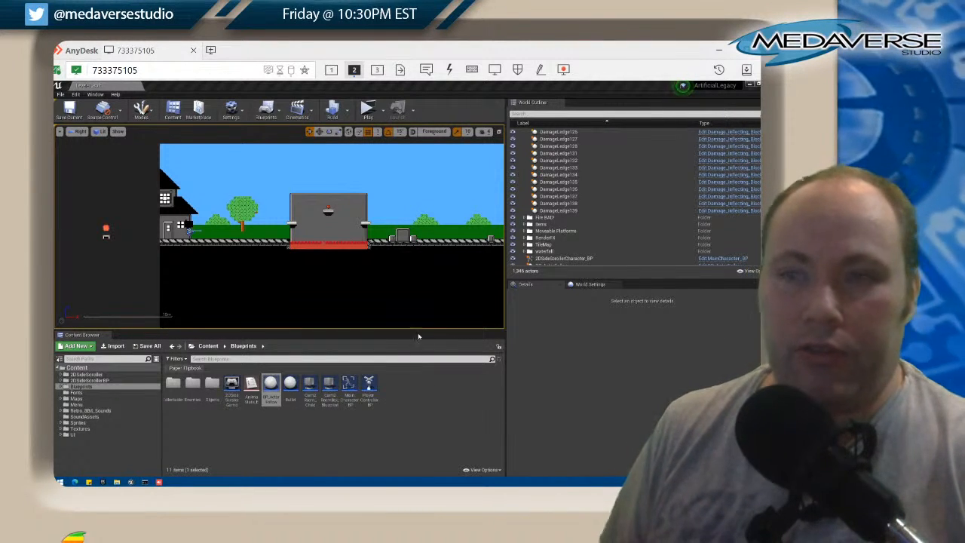
Start a play test of the side-scroller level in a new preview window.
{"action": "scroll", "coordinate": [276, 242], "scroll_direction": "up", "scroll_amount": 5}
{"action": "right_click_drag", "start_coordinate": [276, 242], "coordinate": [294, 263]}
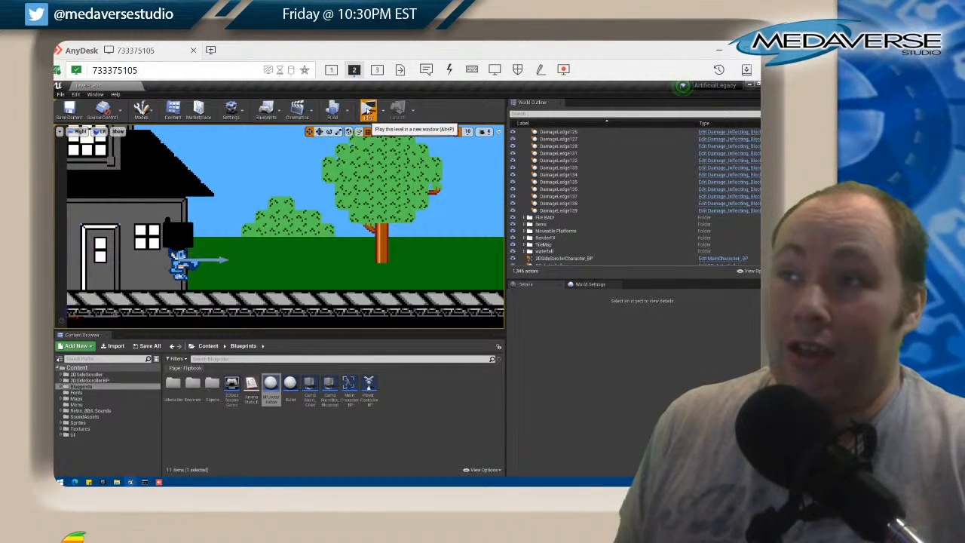
{"action": "left_click", "coordinate": [367, 110]}
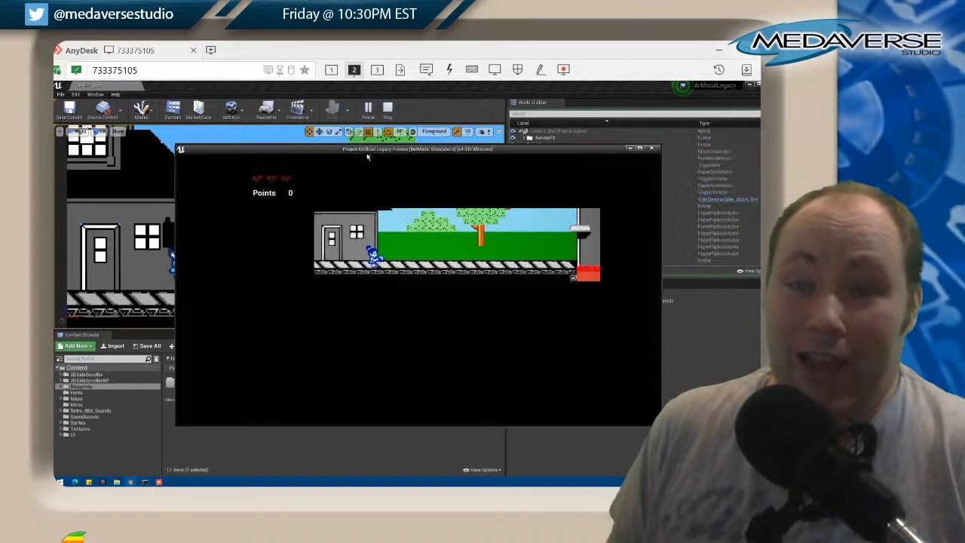
Play from the house past the tree and jump across the red hazard pit's platforms to collect the heart above the middle one.
{"action": "key", "text": "d"}
{"action": "key", "text": "space"}
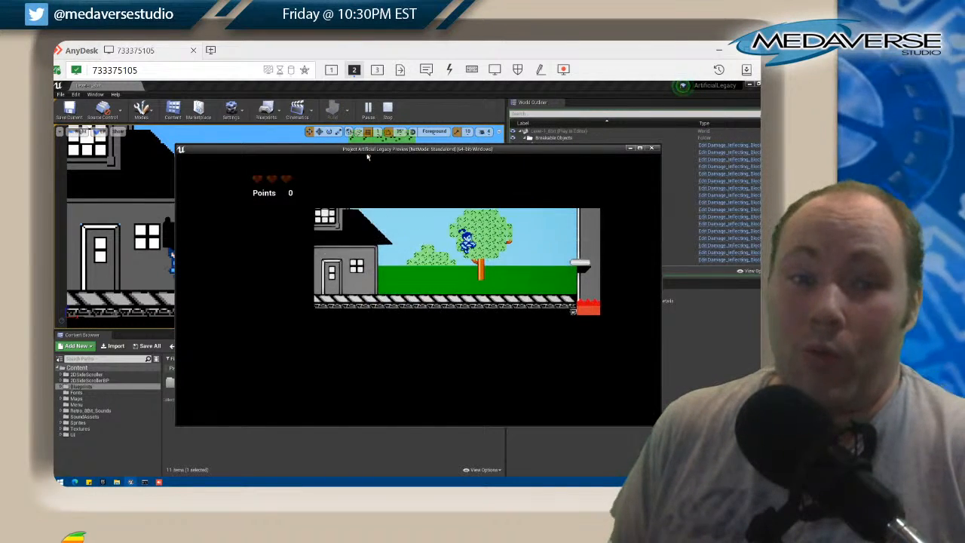
{"action": "key", "text": "a"}
{"action": "key", "text": "d"}
{"action": "key", "text": "space"}
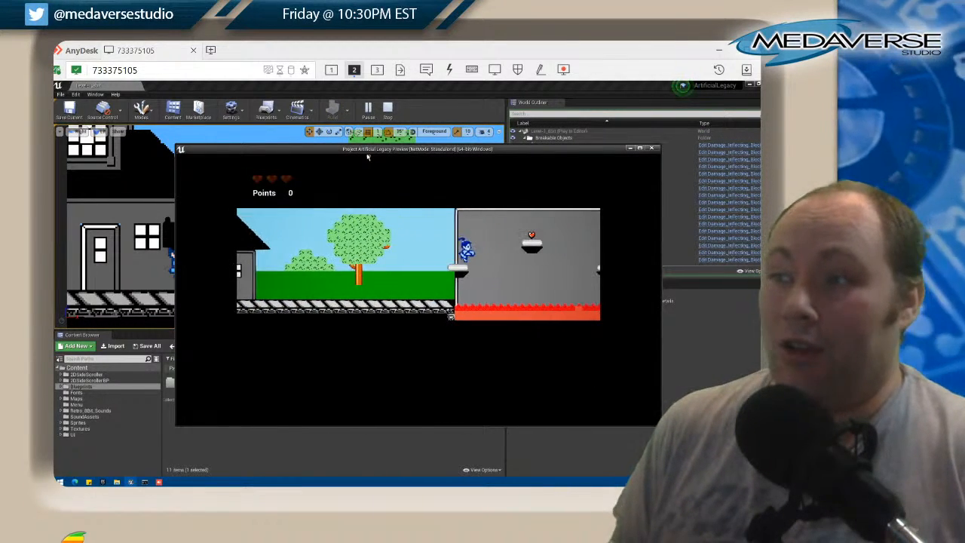
{"action": "key", "text": "space"}
{"action": "key", "text": "d"}
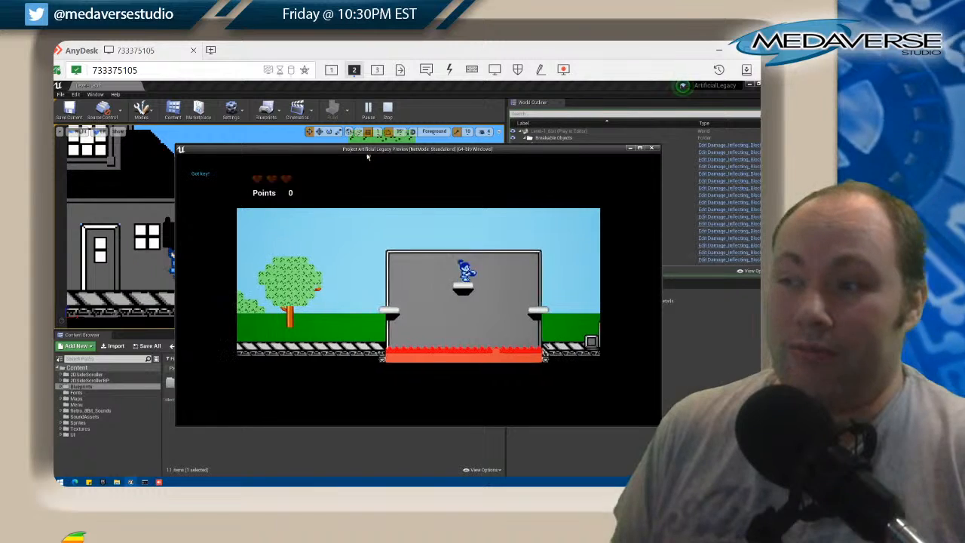
Jump the character out of the red hazard pit and over the three-block stack beyond it.
{"action": "key", "text": "space"}
{"action": "key", "text": "d"}
{"action": "key", "text": "space"}
{"action": "key", "text": "d"}
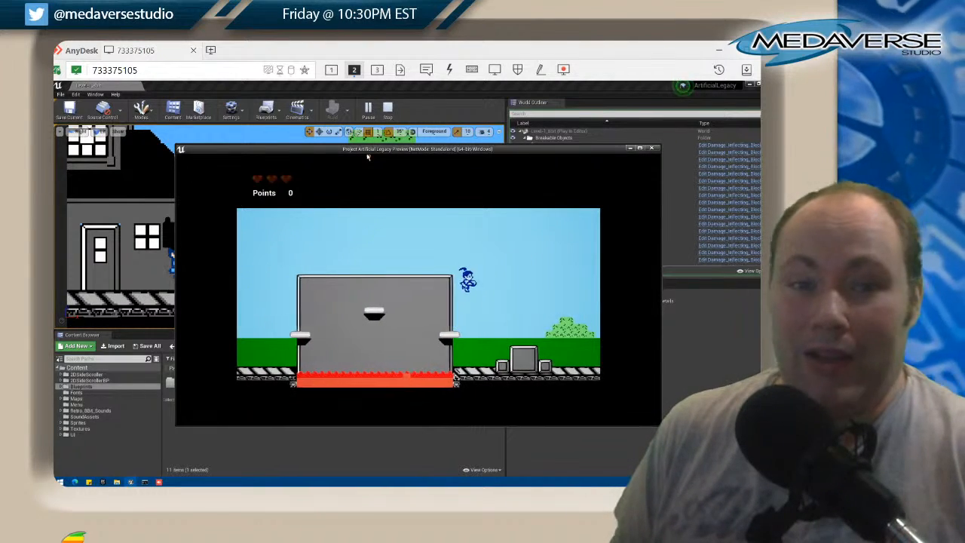
{"action": "key", "text": "d"}
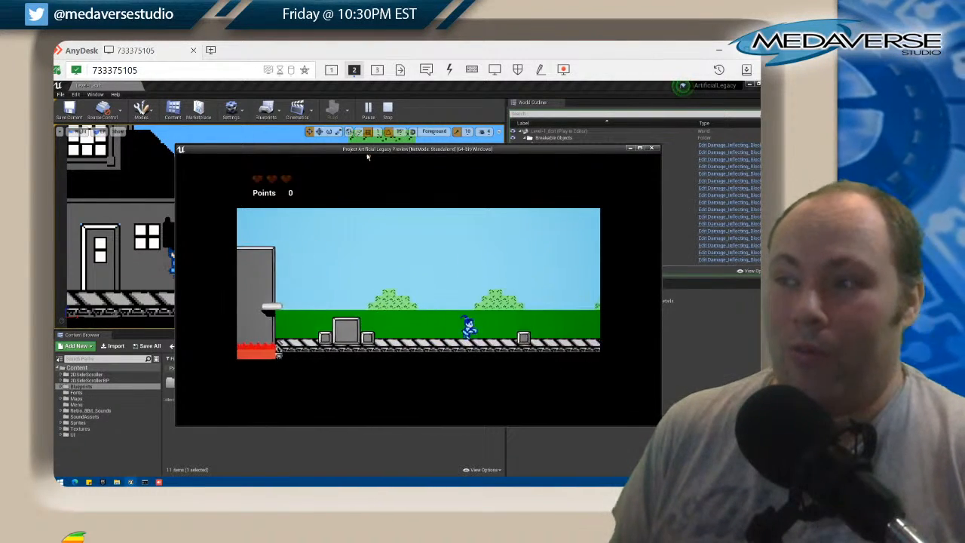
Test jumping around the single ground block, then run the character on to the large stepped structure.
{"action": "key", "text": "space"}
{"action": "key", "text": "a"}
{"action": "key", "text": "space"}
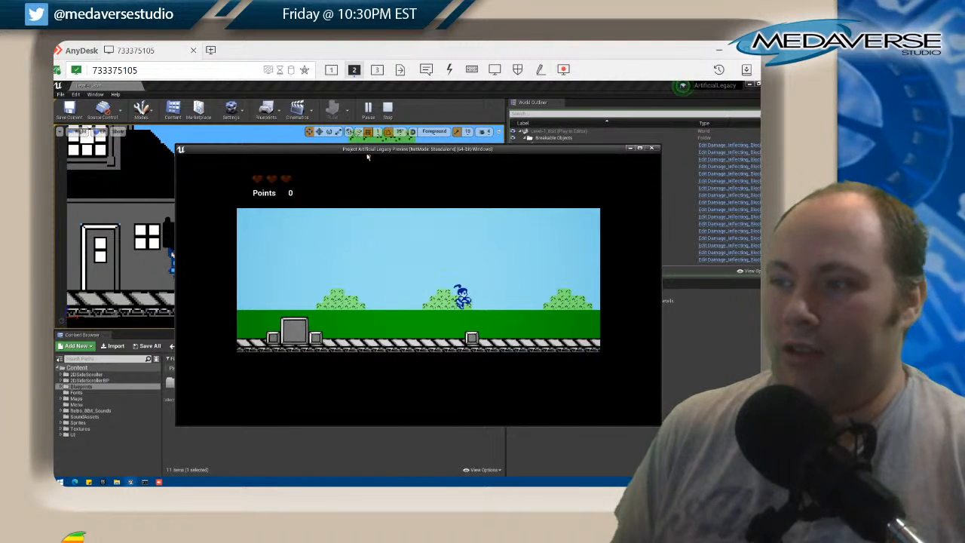
{"action": "key", "text": "d"}
{"action": "key", "text": "space"}
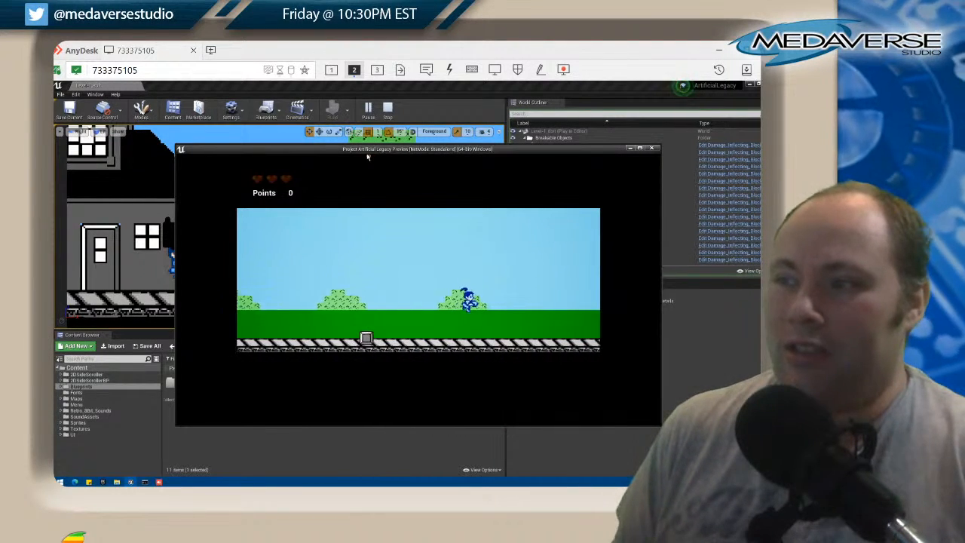
{"action": "key", "text": "d"}
{"action": "key", "text": "space"}
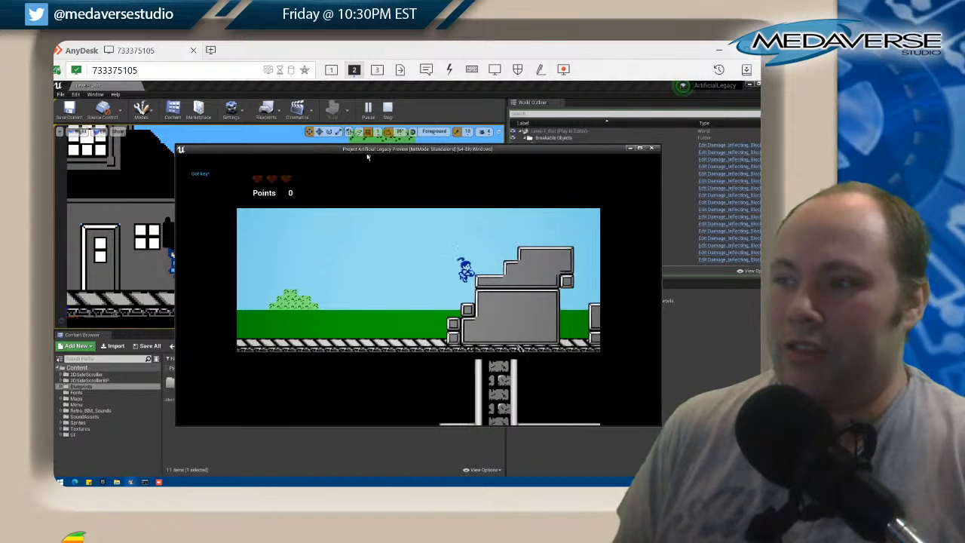
Cross the large stepped structure and drop the character into the gap beside the two-block stack.
{"action": "key", "text": "d"}
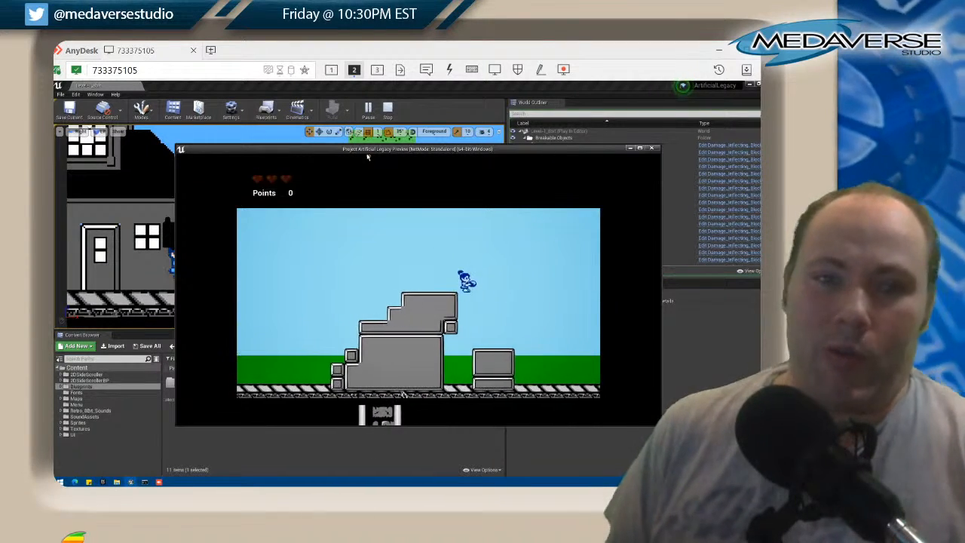
{"action": "key", "text": "d"}
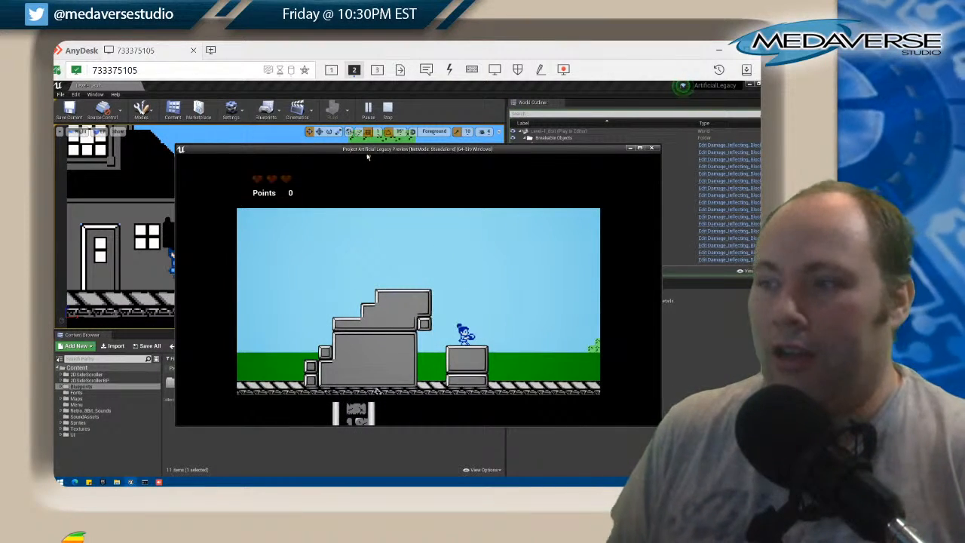
{"action": "key", "text": "a"}
{"action": "key", "text": "d"}
{"action": "key", "text": "a"}
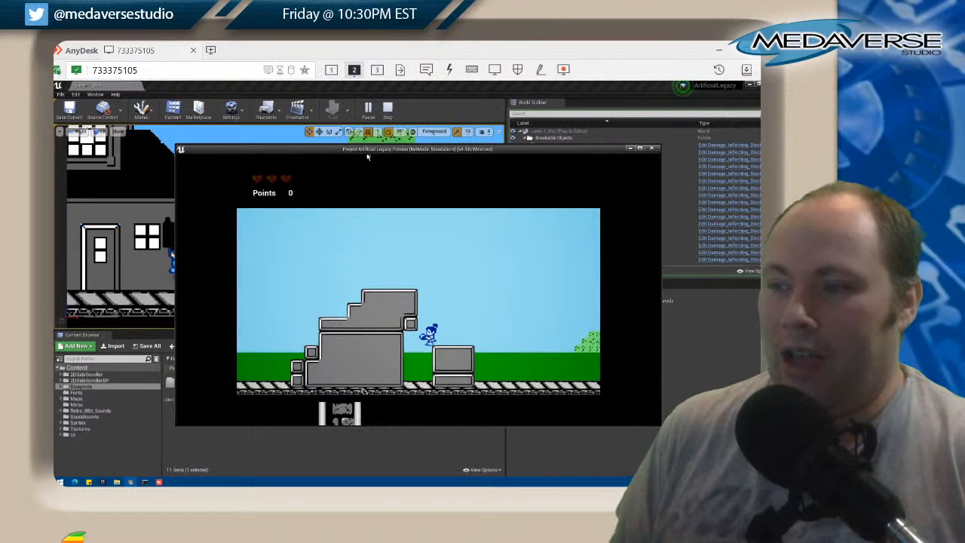
{"action": "key", "text": "a"}
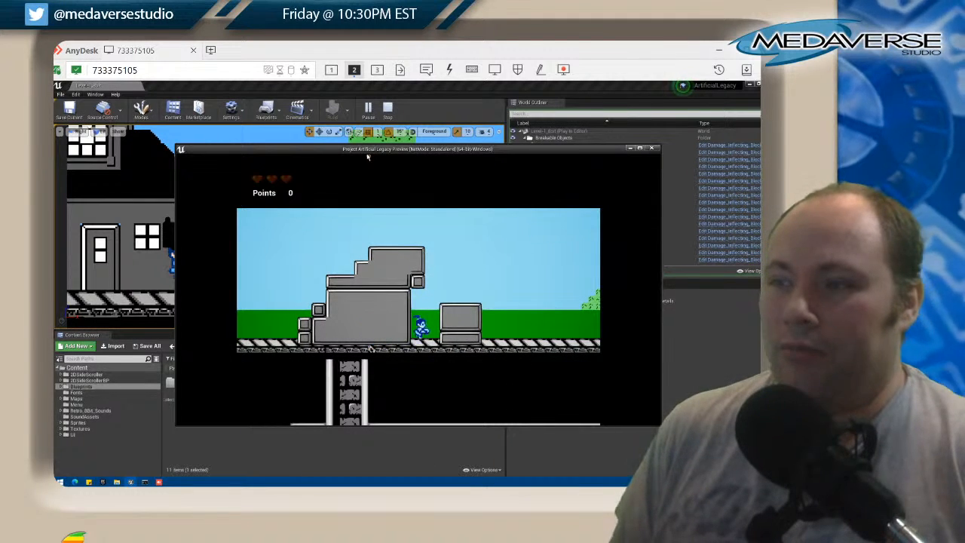
Jump out of the gap and run the character to the L-shaped block before the first small hazard pit.
{"action": "key", "text": "d"}
{"action": "key", "text": "space"}
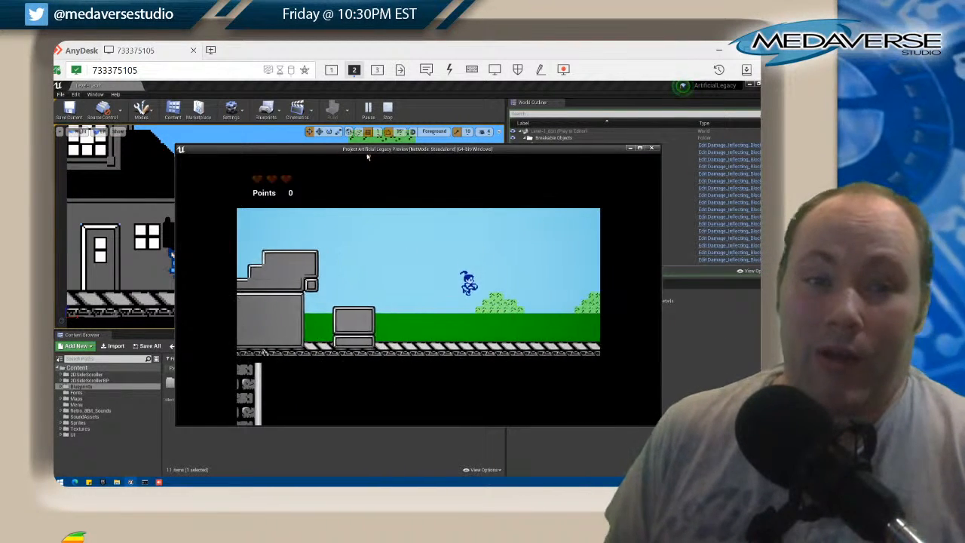
{"action": "key", "text": "space"}
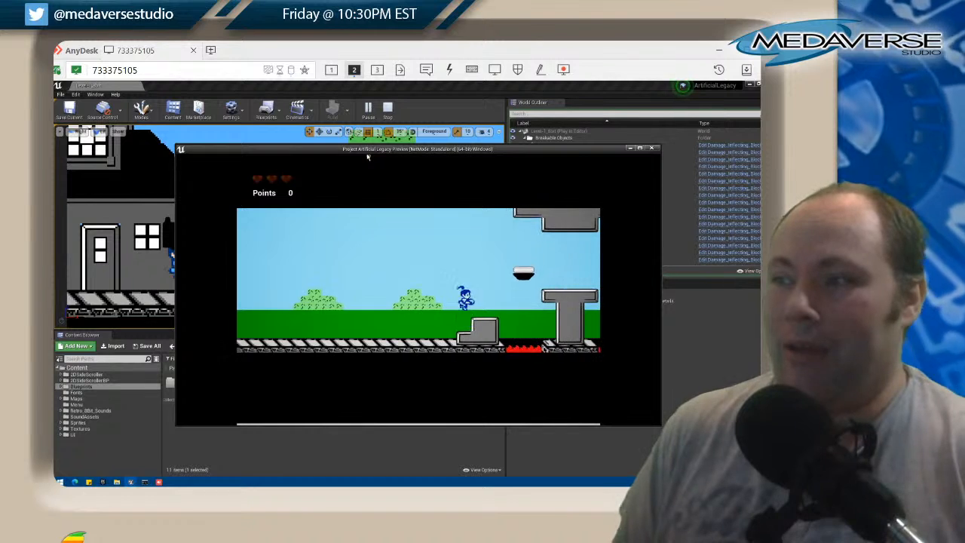
Cross both small hazard pits using the floating platforms and the T-shaped pillar between them.
{"action": "key", "text": "d"}
{"action": "key", "text": "space"}
{"action": "key", "text": "space"}
{"action": "key", "text": "d"}
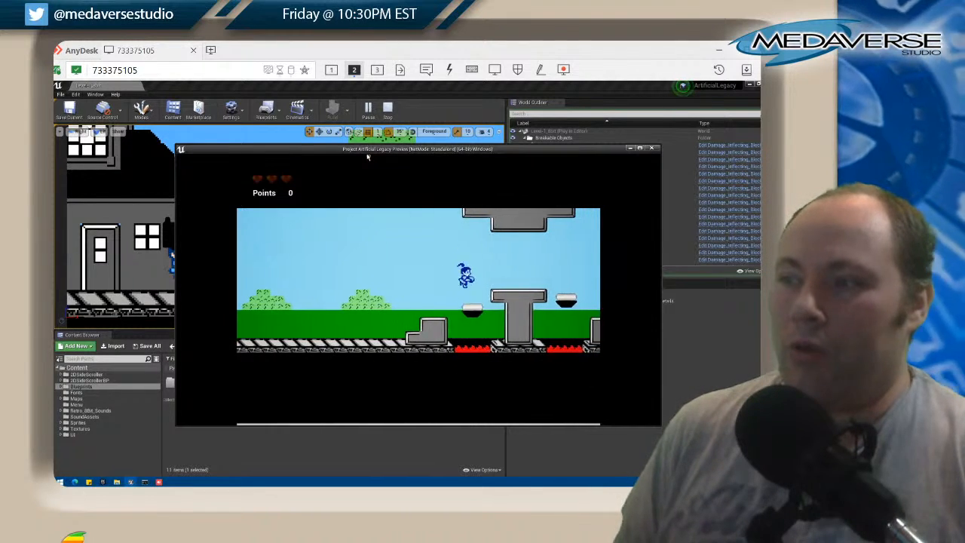
{"action": "key", "text": "space"}
{"action": "key", "text": "d"}
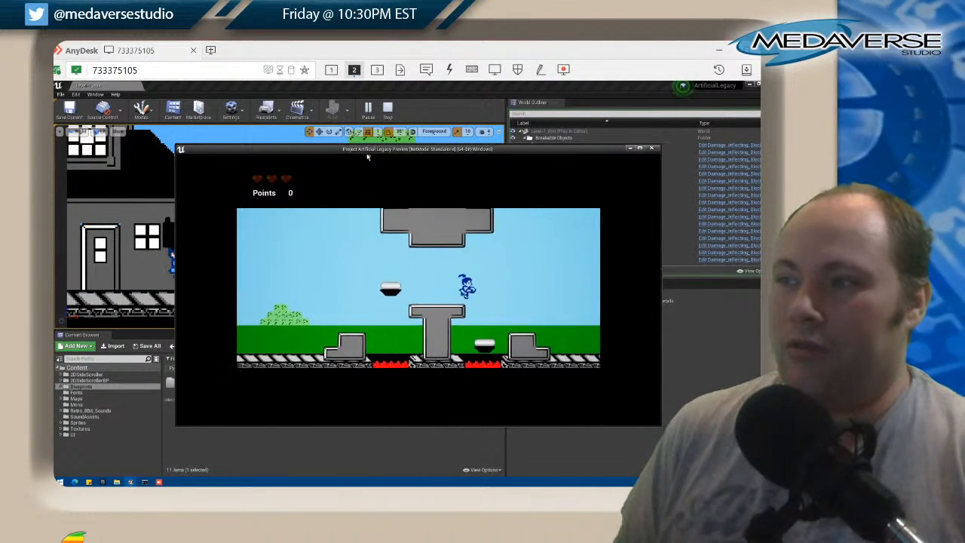
{"action": "key", "text": "space"}
{"action": "key", "text": "d"}
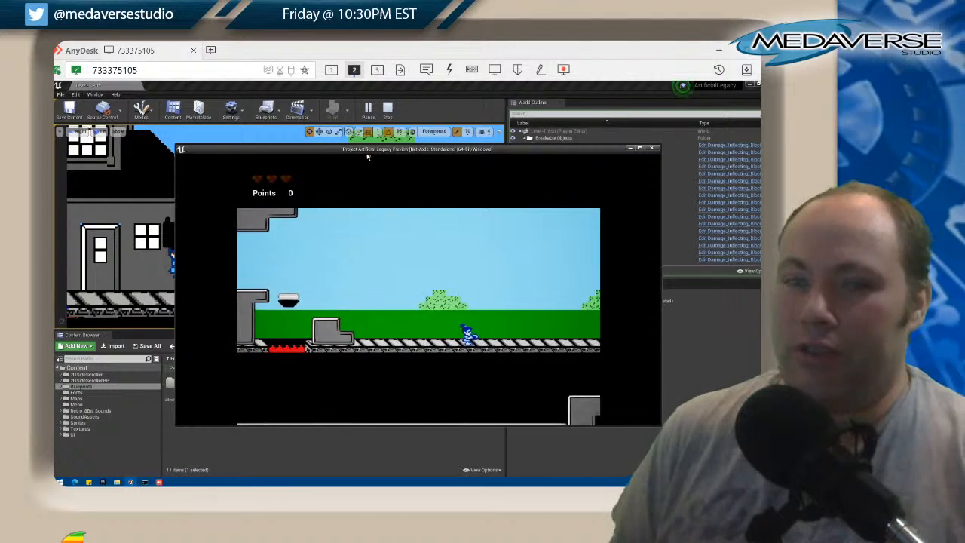
Run across the open grass and jump the gap to reach the first red brick building.
{"action": "key", "text": "d"}
{"action": "key", "text": "space"}
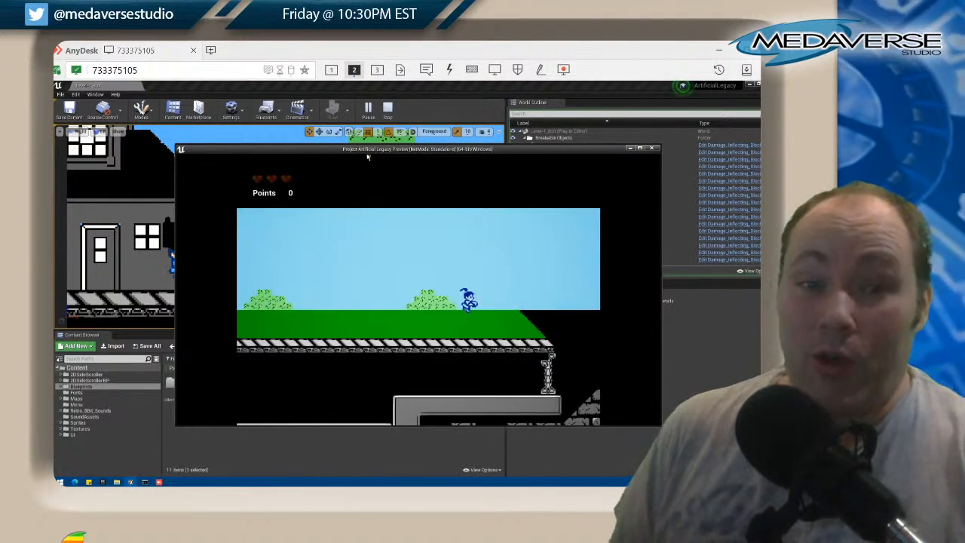
{"action": "key", "text": "d"}
{"action": "key", "text": "space"}
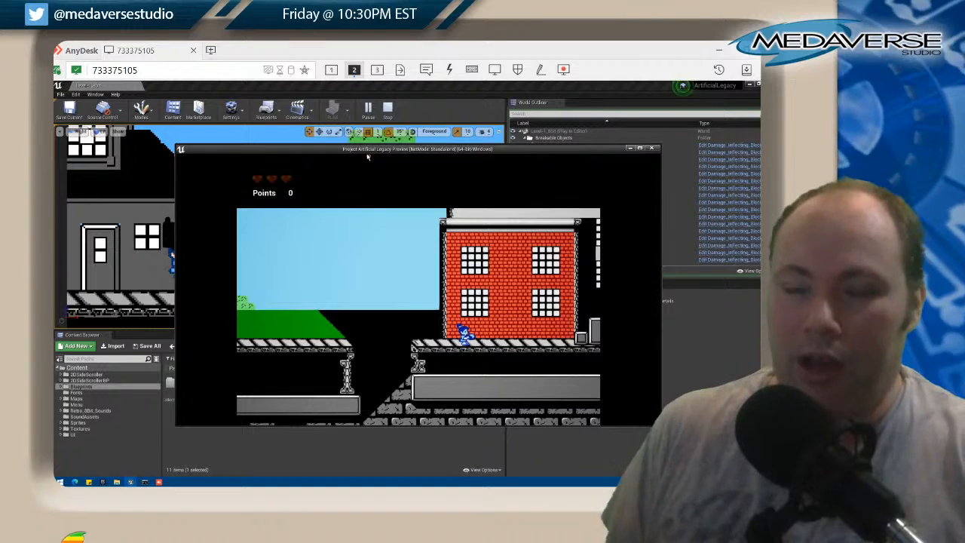
Test moving and jumping in both directions in front of the first red brick building.
{"action": "key", "text": "Right"}
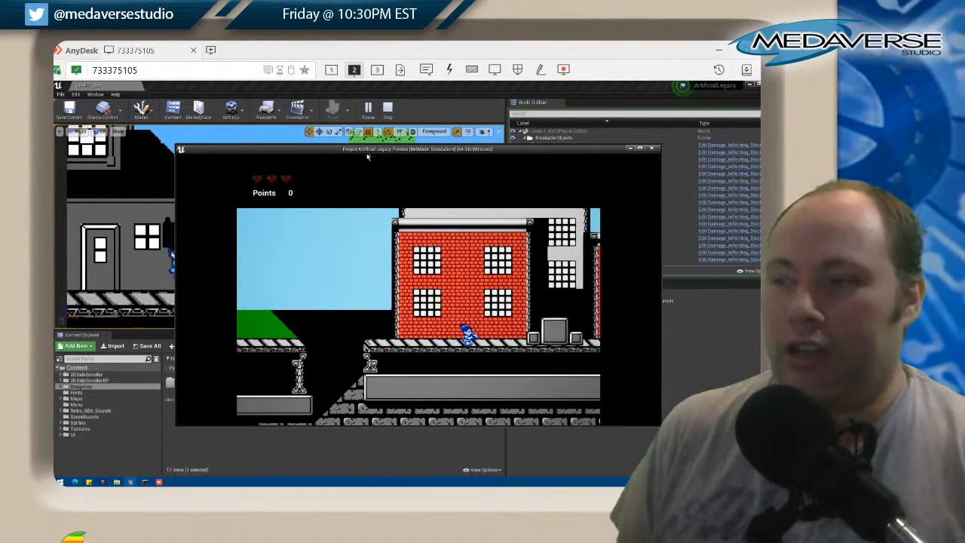
{"action": "key", "text": "Left"}
{"action": "key", "text": "Right"}
{"action": "key", "text": "space"}
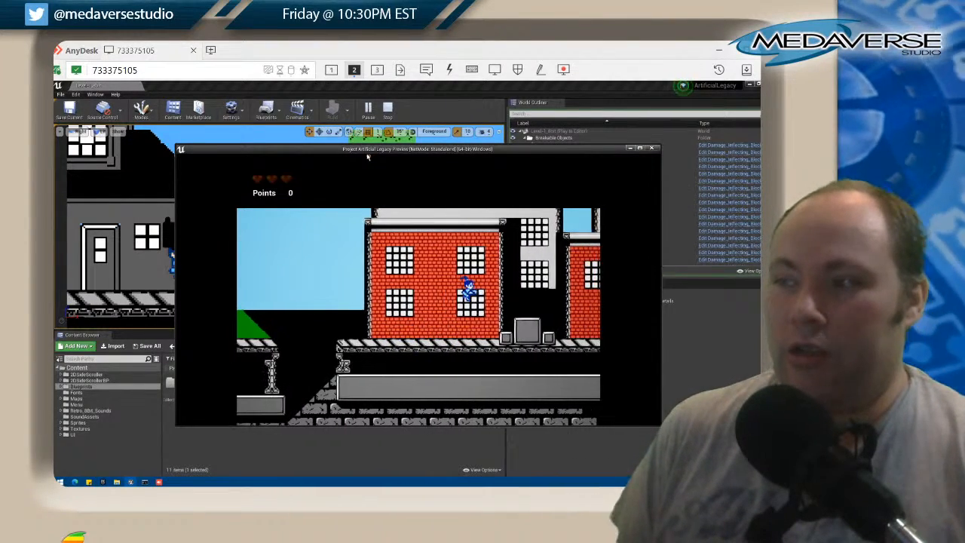
{"action": "key", "text": "Left"}
{"action": "key", "text": "space"}
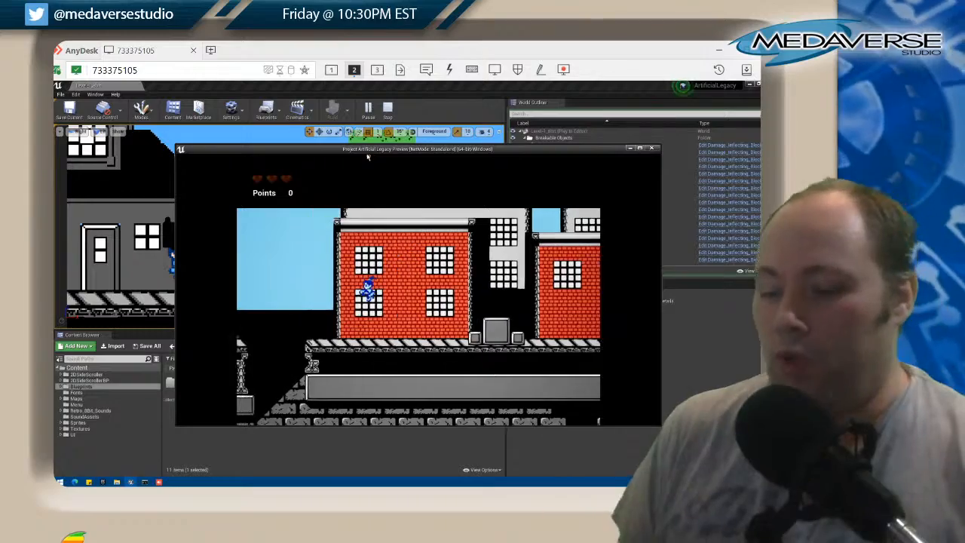
{"action": "key", "text": "Right"}
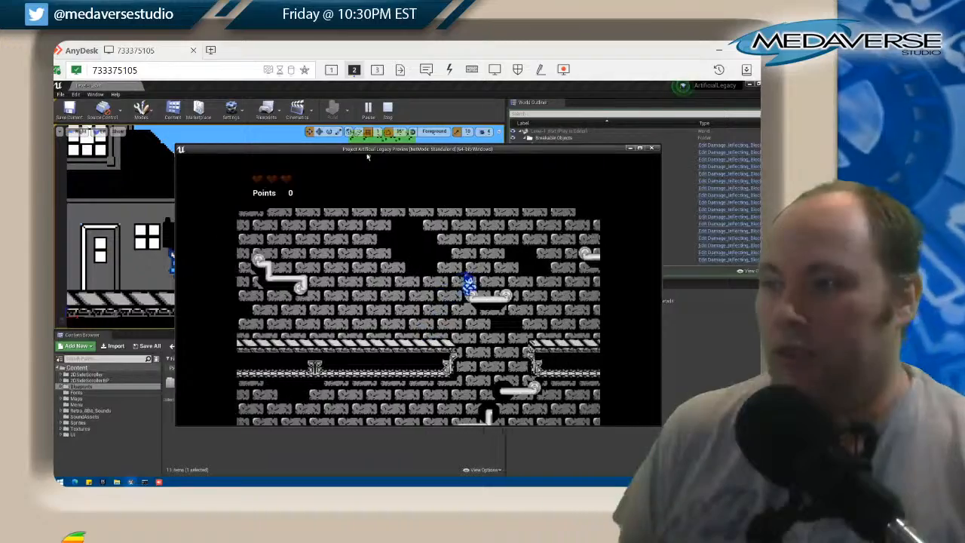
Climb the underground brick area along the pipe platforms to the top of the tall grey pillar.
{"action": "key", "text": "Right"}
{"action": "key", "text": "space"}
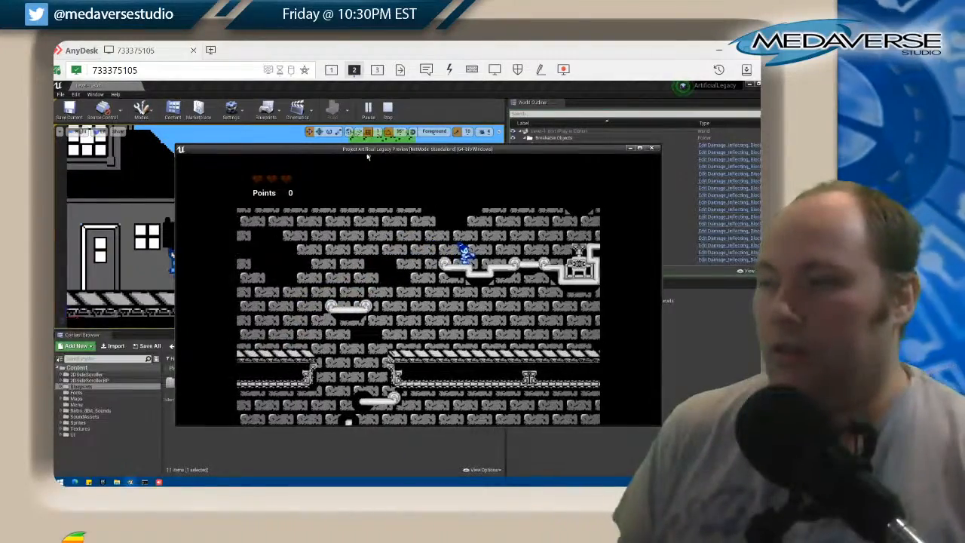
{"action": "key", "text": "Right"}
{"action": "key", "text": "space"}
{"action": "key", "text": "space"}
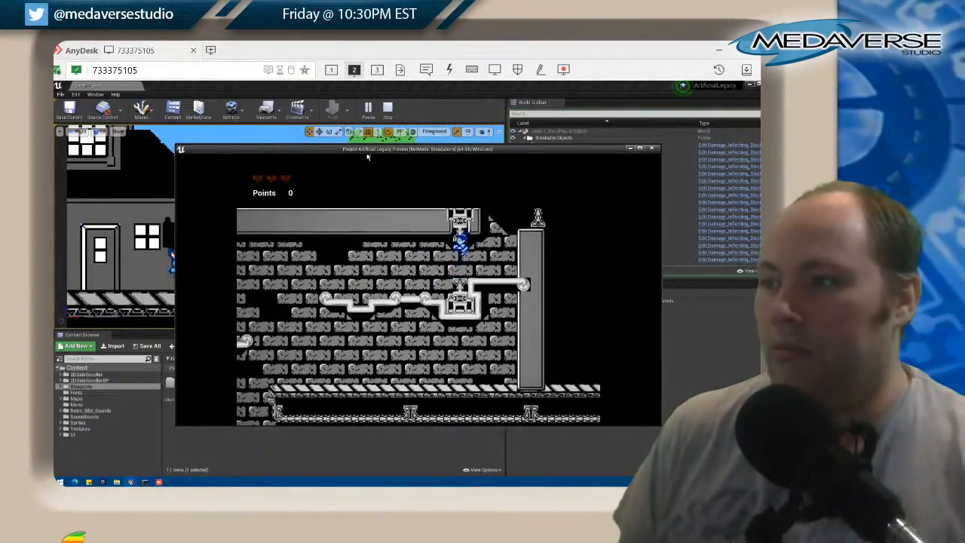
{"action": "key", "text": "space"}
{"action": "key", "text": "Right"}
{"action": "key", "text": "space"}
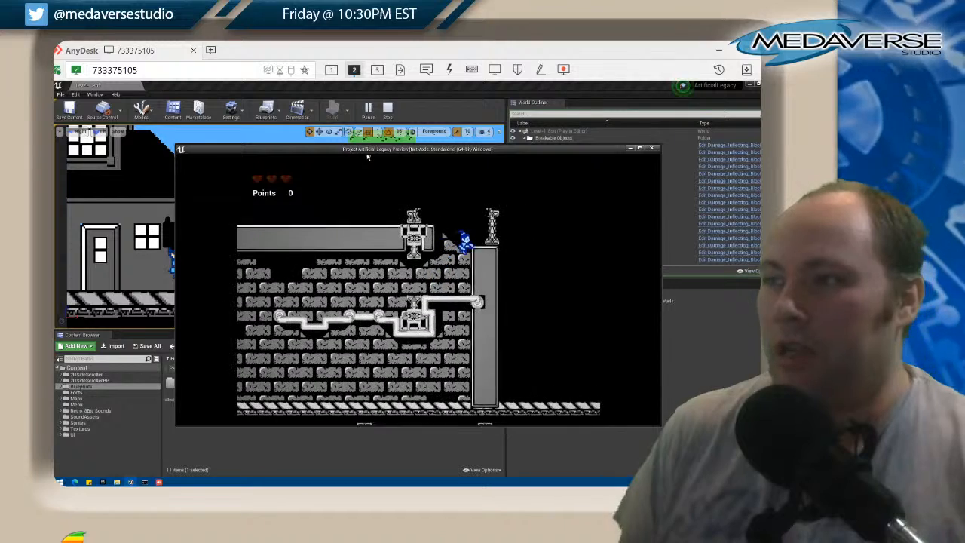
{"action": "key", "text": "Right"}
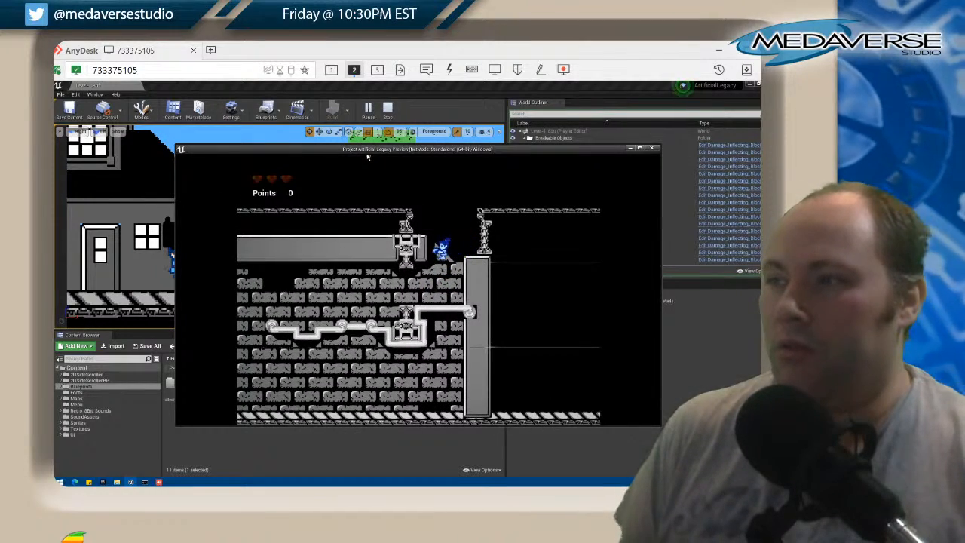
Test jumping up through the street opening above the grey pillar, then return the character to the pipe ledge underground.
{"action": "key", "text": "x"}
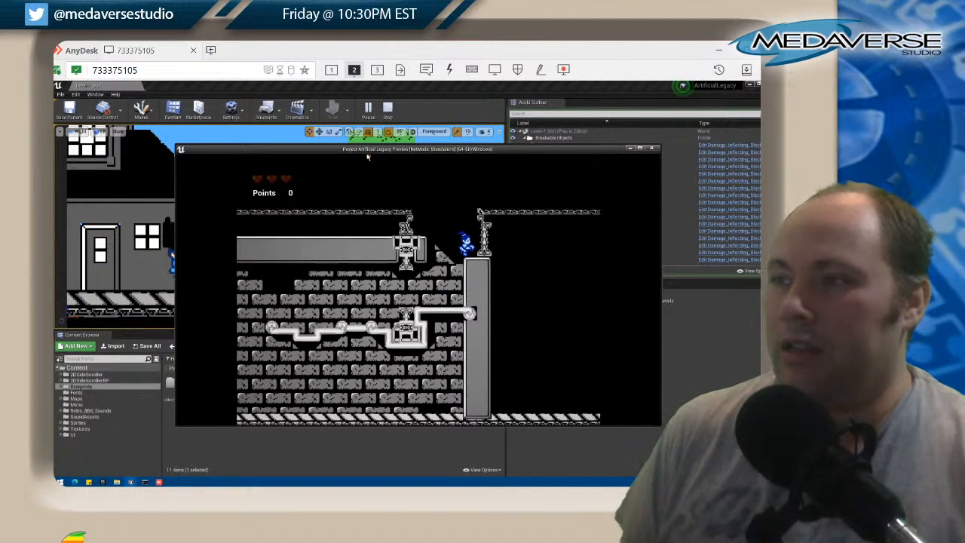
{"action": "key", "text": "space"}
{"action": "key", "text": "Left"}
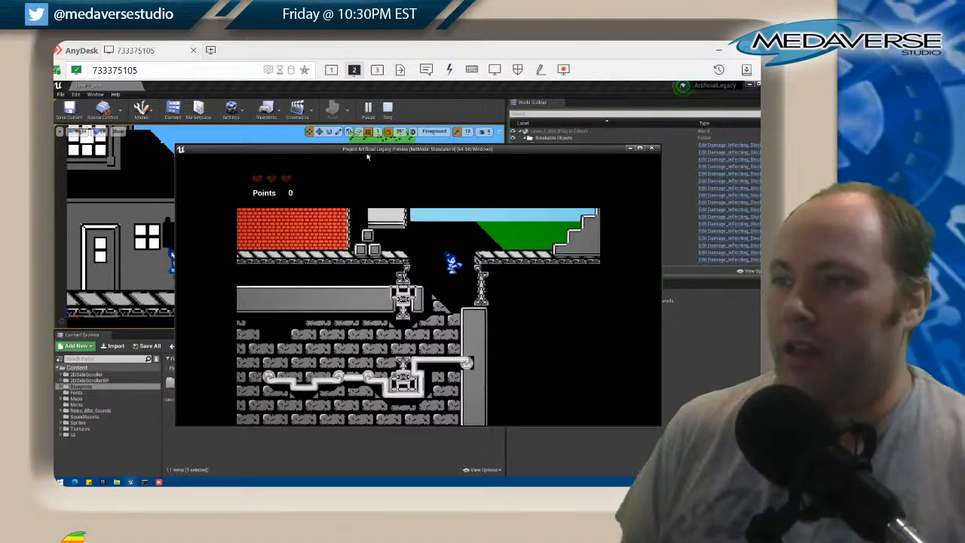
{"action": "key", "text": "Right"}
{"action": "key", "text": "Left"}
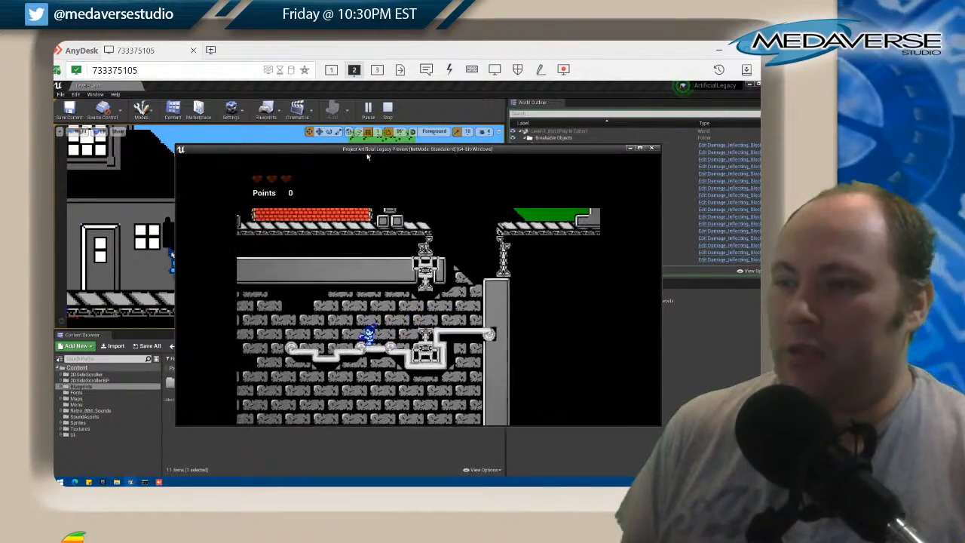
Drop from the pipe ledge through the walkway gap and down the stepped pipes towards the small platform above the grey block.
{"action": "key", "text": "Right"}
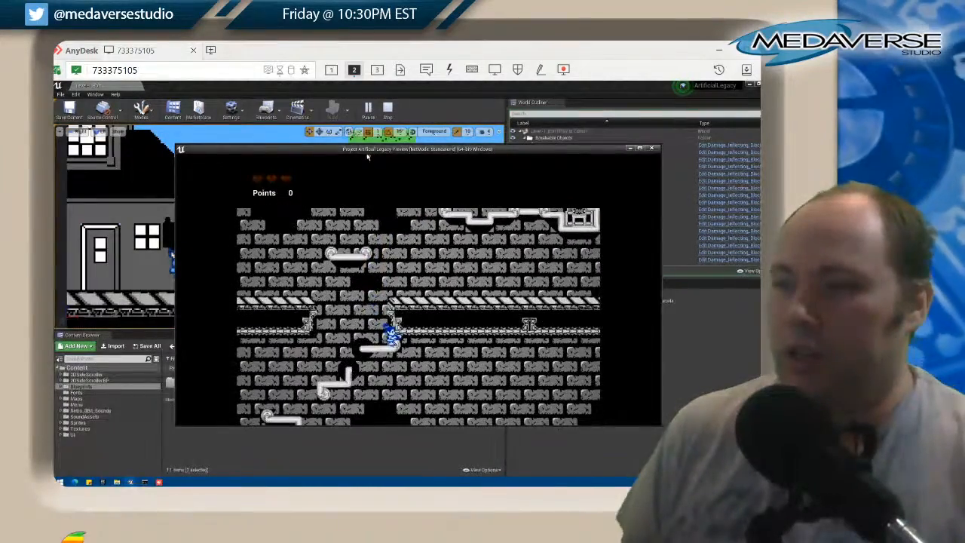
{"action": "key", "text": "Right"}
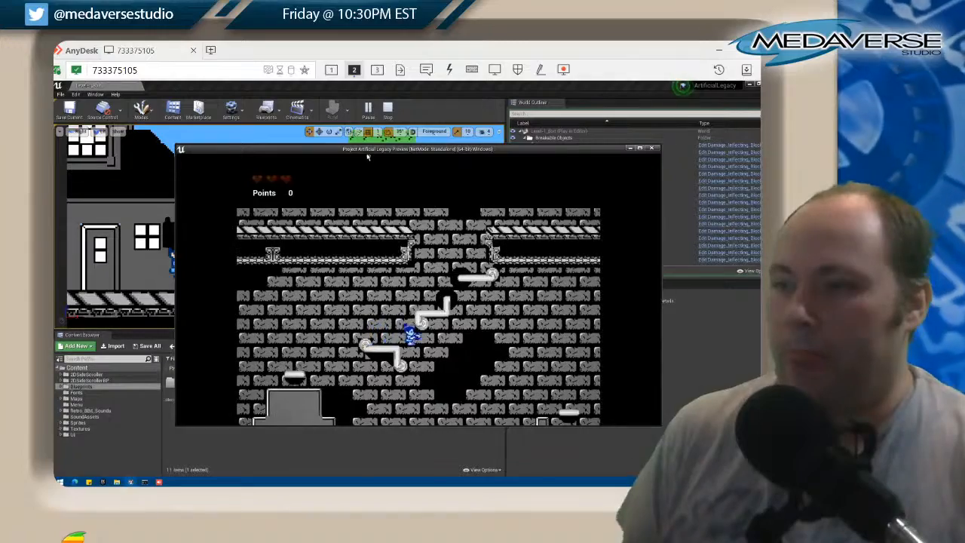
{"action": "key", "text": "Right"}
{"action": "key", "text": "Left"}
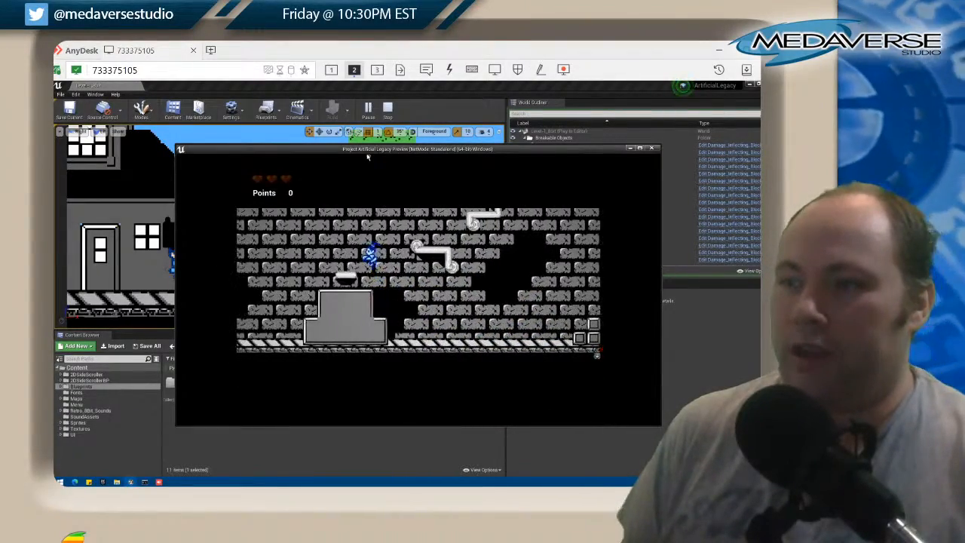
Climb back up the stepped pipes and through the gap onto the walkway in the grey brick area.
{"action": "key", "text": "Right"}
{"action": "key", "text": "space"}
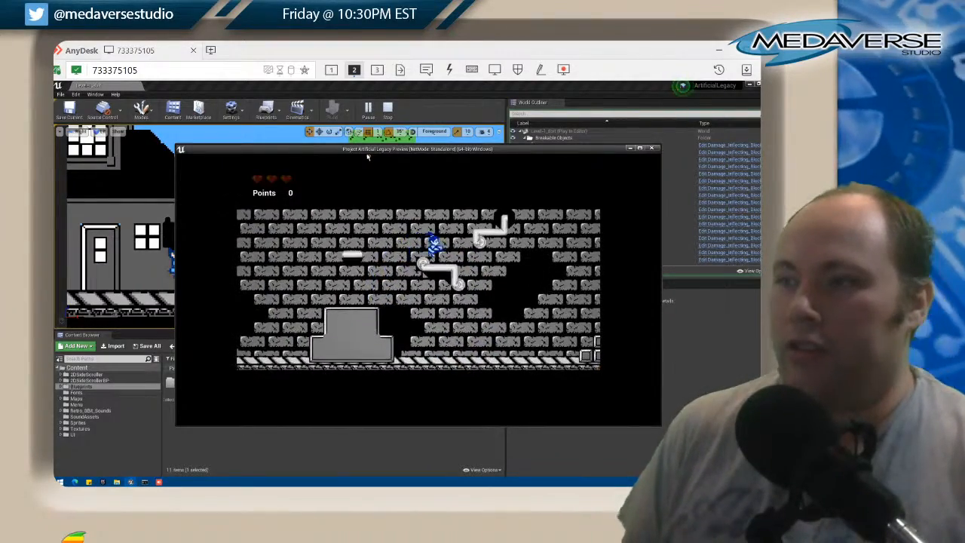
{"action": "key", "text": "Right"}
{"action": "key", "text": "space"}
{"action": "key", "text": "space"}
{"action": "key", "text": "Right"}
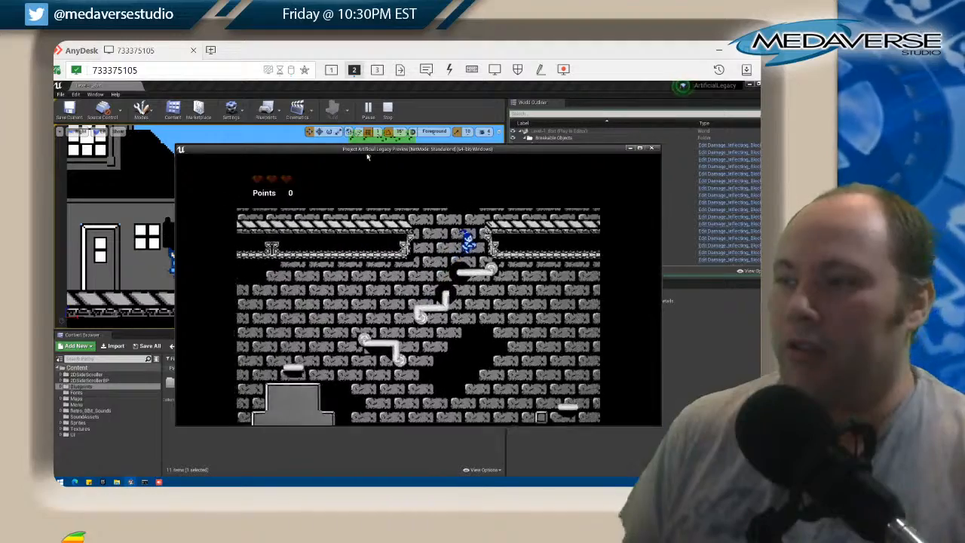
{"action": "key", "text": "Right"}
{"action": "key", "text": "Left"}
{"action": "key", "text": "space"}
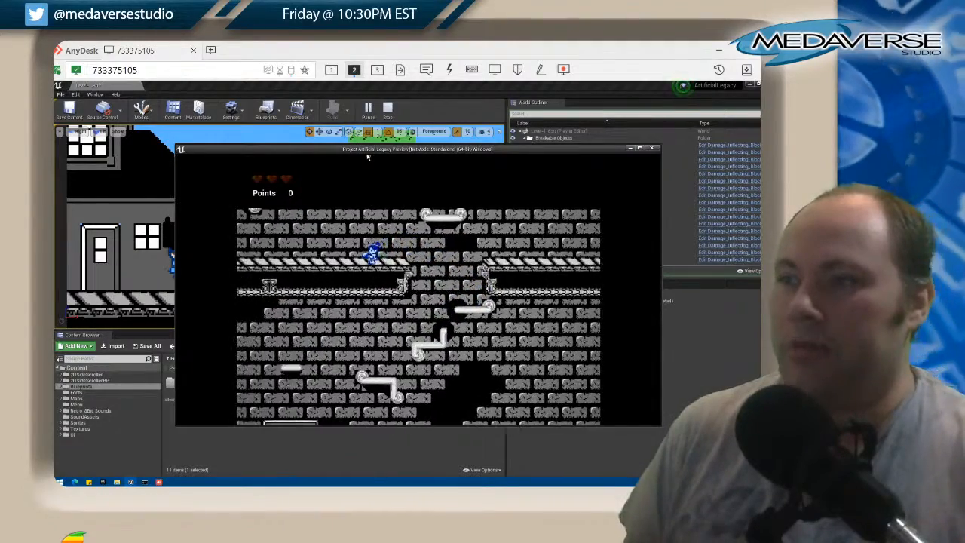
Jump from the walkway up to the long pipe and follow it to the machinery beside the tall grey pillar.
{"action": "key", "text": "Right"}
{"action": "key", "text": "space"}
{"action": "key", "text": "Right"}
{"action": "key", "text": "space"}
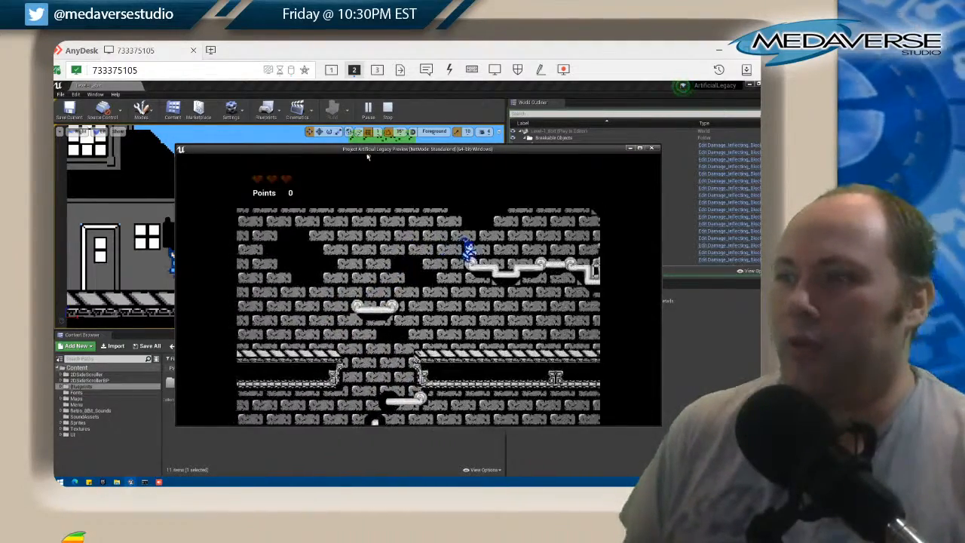
{"action": "key", "text": "space"}
{"action": "key", "text": "Right"}
{"action": "key", "text": "space"}
{"action": "key", "text": "Right"}
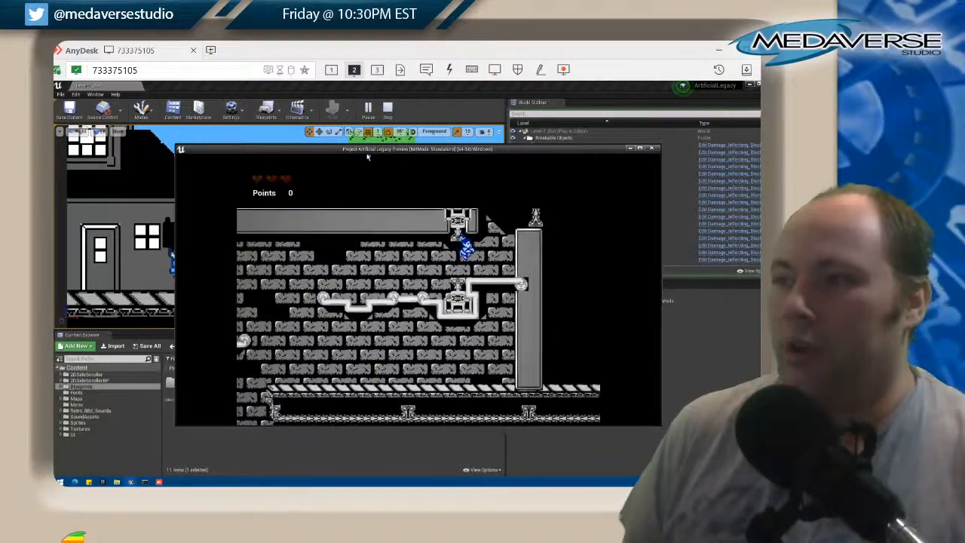
Jump up through the street opening and land on the far side in front of the grey staircase.
{"action": "key", "text": "space"}
{"action": "key", "text": "Left"}
{"action": "key", "text": "space"}
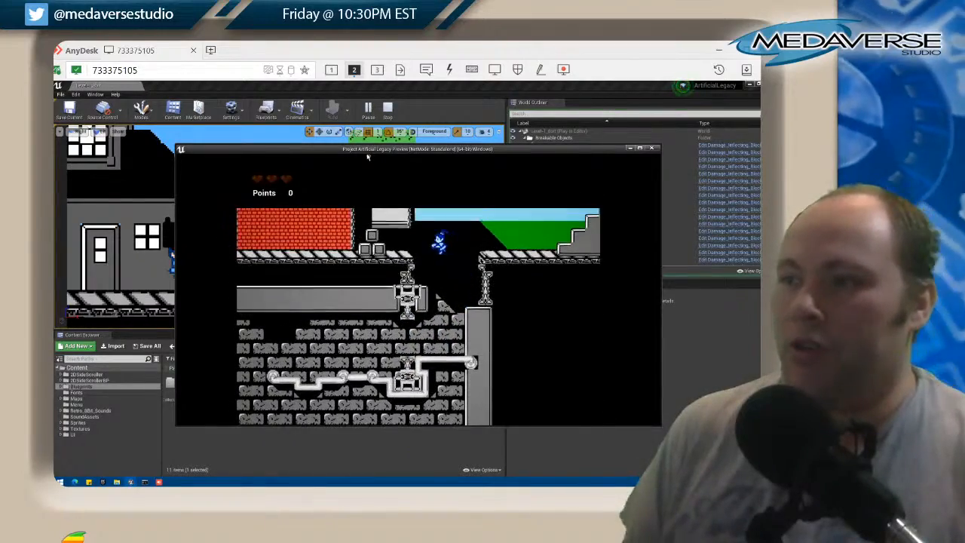
{"action": "key", "text": "space"}
{"action": "key", "text": "Right"}
{"action": "key", "text": "Right"}
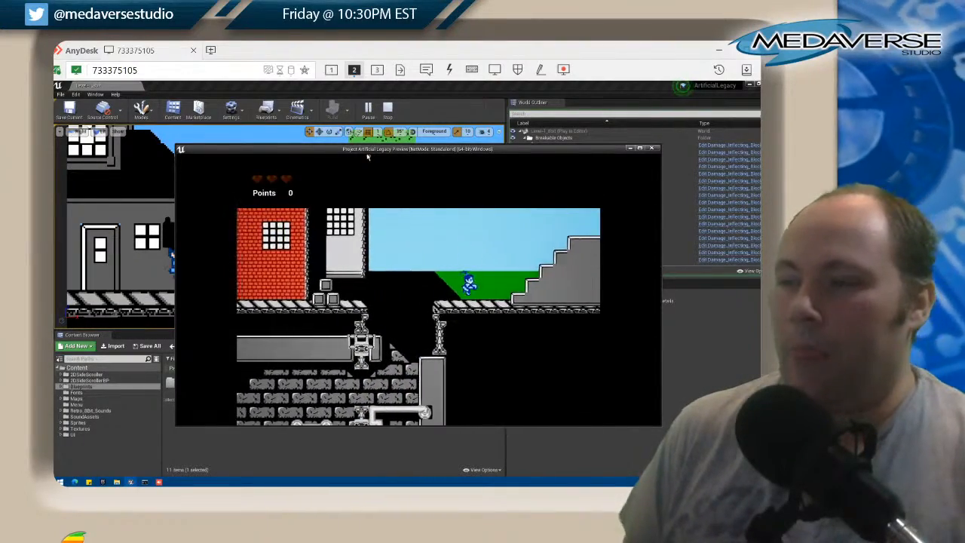
Cross the grey staircase and run past the two red brick buildings to the next gap in the street.
{"action": "key", "text": "space"}
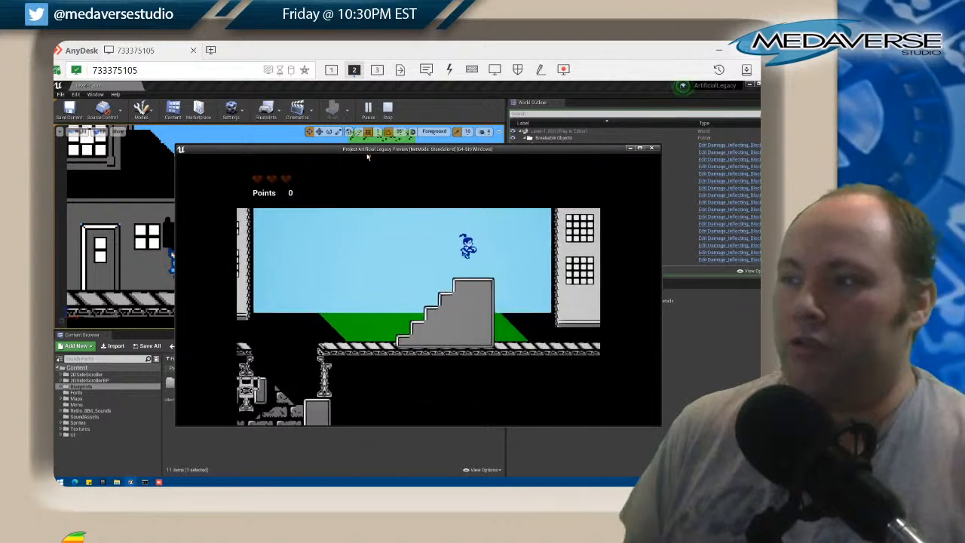
{"action": "key", "text": "Right"}
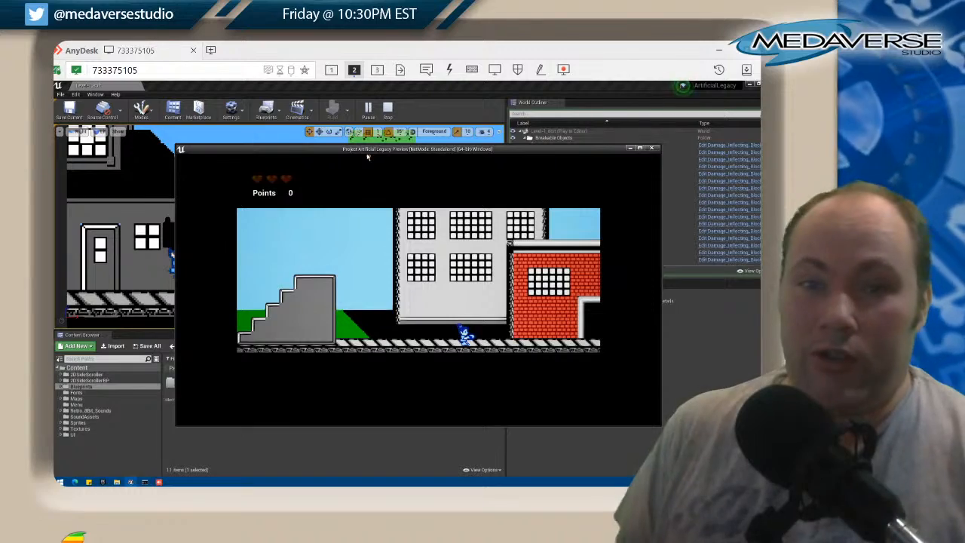
{"action": "key", "text": "d"}
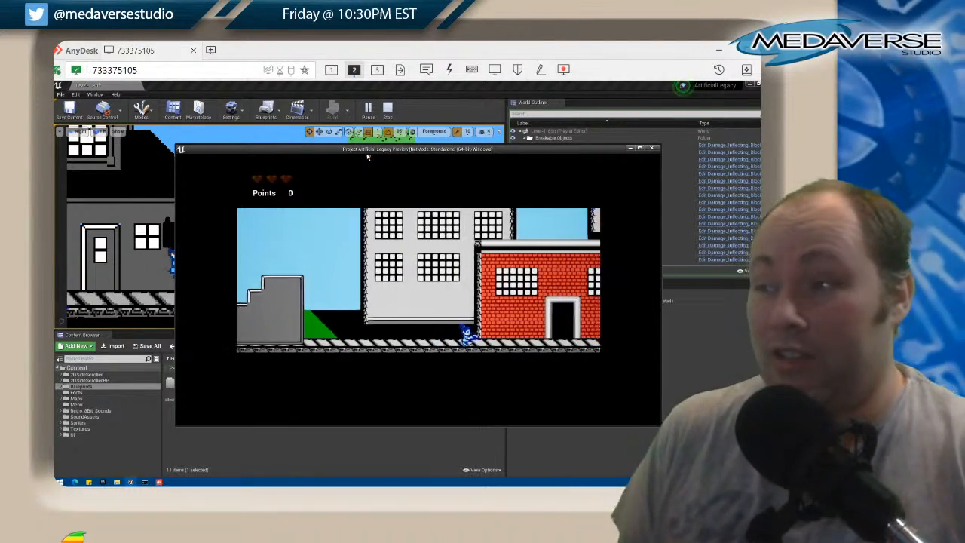
{"action": "key", "text": "space"}
{"action": "key", "text": "d"}
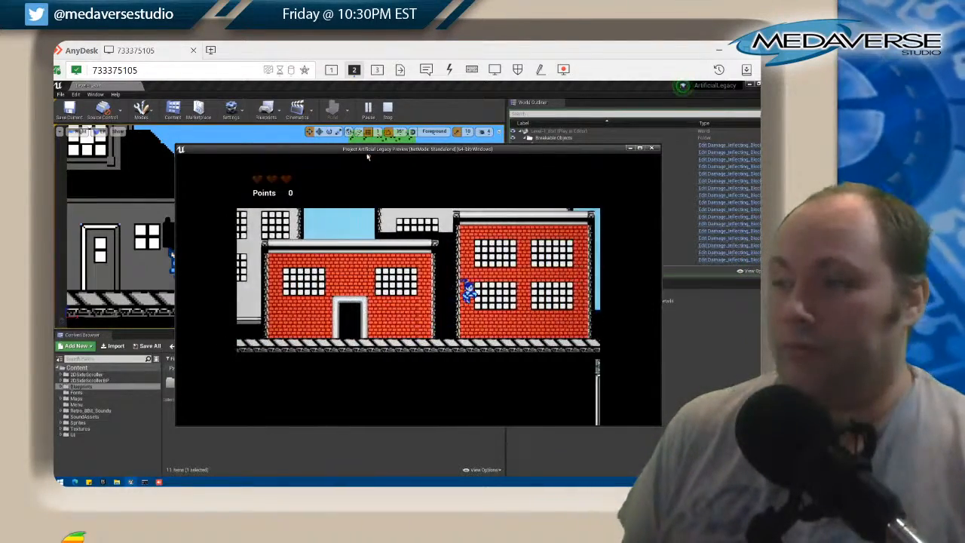
{"action": "key", "text": "d"}
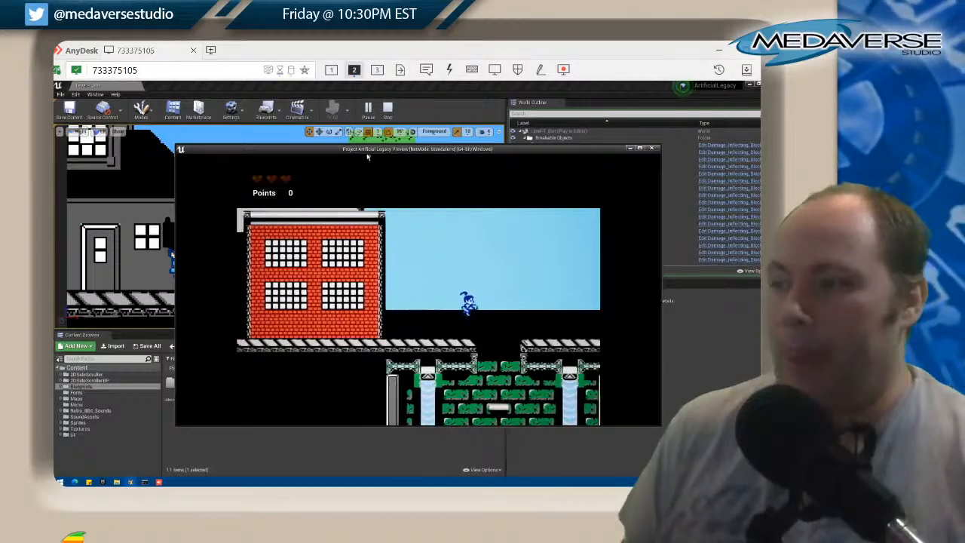
Drop through the street gap into the green brick area, past the waterfalls and pipes to the hanging grey pillar.
{"action": "key", "text": "a"}
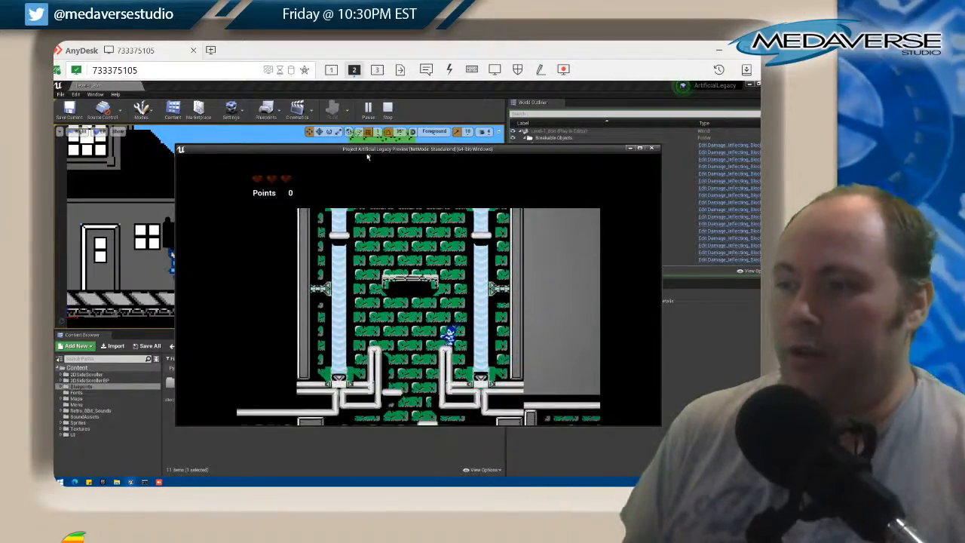
{"action": "key", "text": "d"}
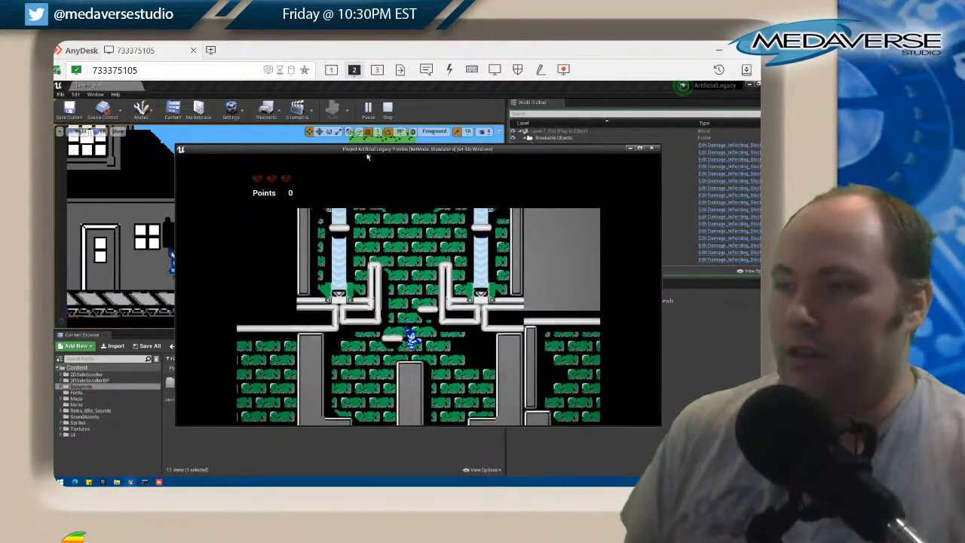
{"action": "key", "text": "a"}
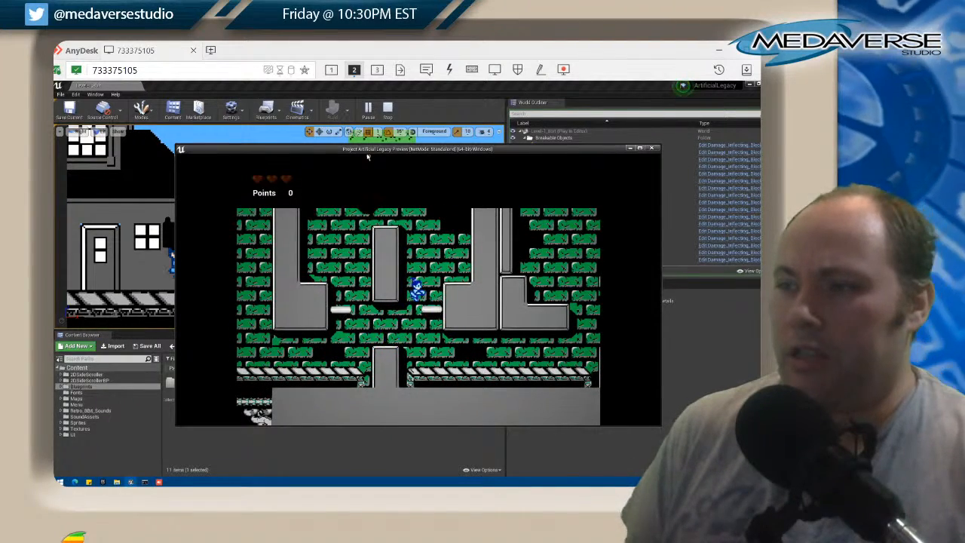
Test jumping around the hanging grey pillar and its small white platforms, then land beside the short pillar on the walkway.
{"action": "key", "text": "space"}
{"action": "key", "text": "Left"}
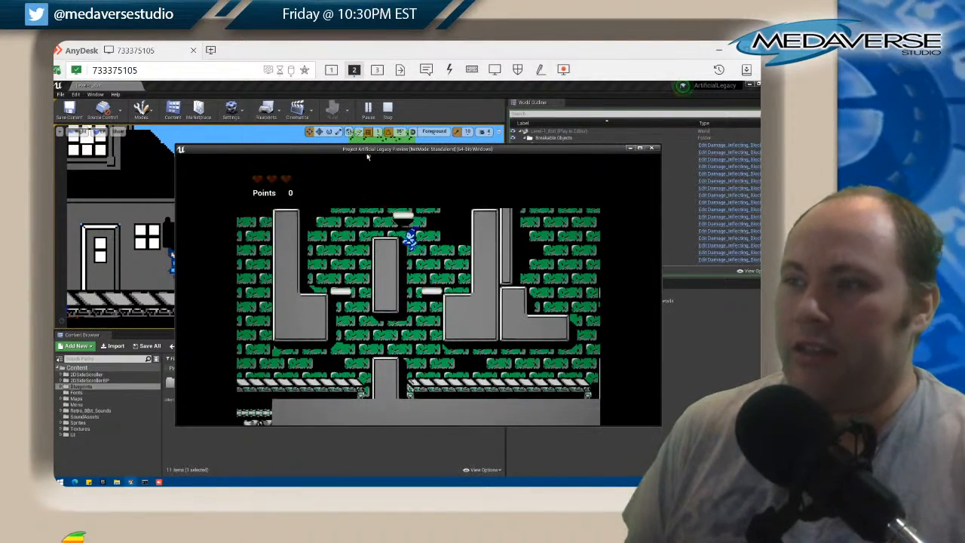
{"action": "key", "text": "space"}
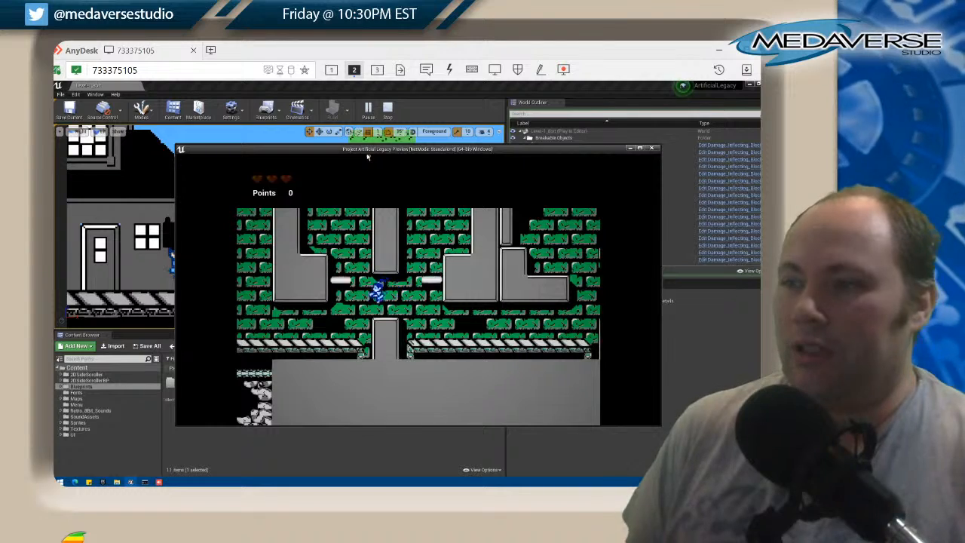
{"action": "key", "text": "Right"}
{"action": "key", "text": "Left"}
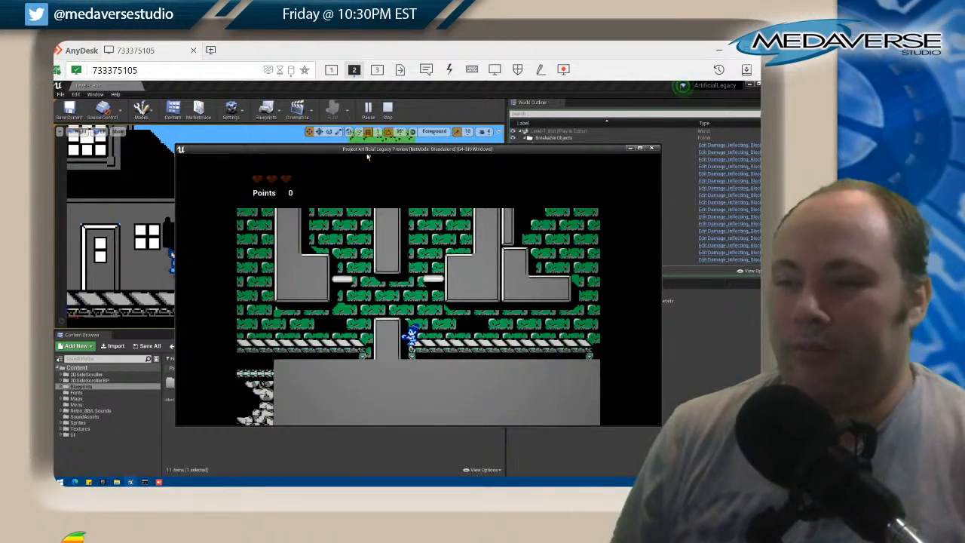
Jump over the short grey pillar, run off the walkway's end and drop down the green brick shaft to a low ledge.
{"action": "key", "text": "Left"}
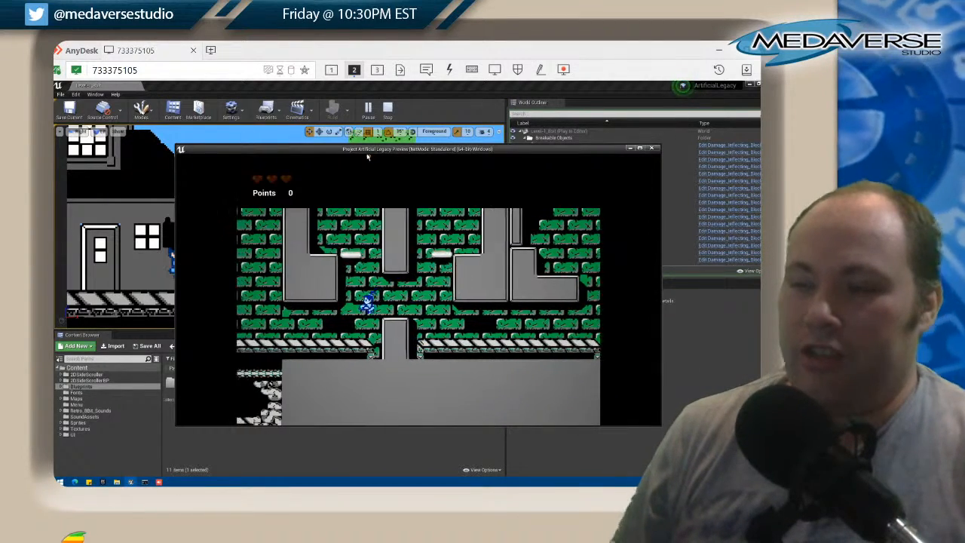
{"action": "key", "text": "Left"}
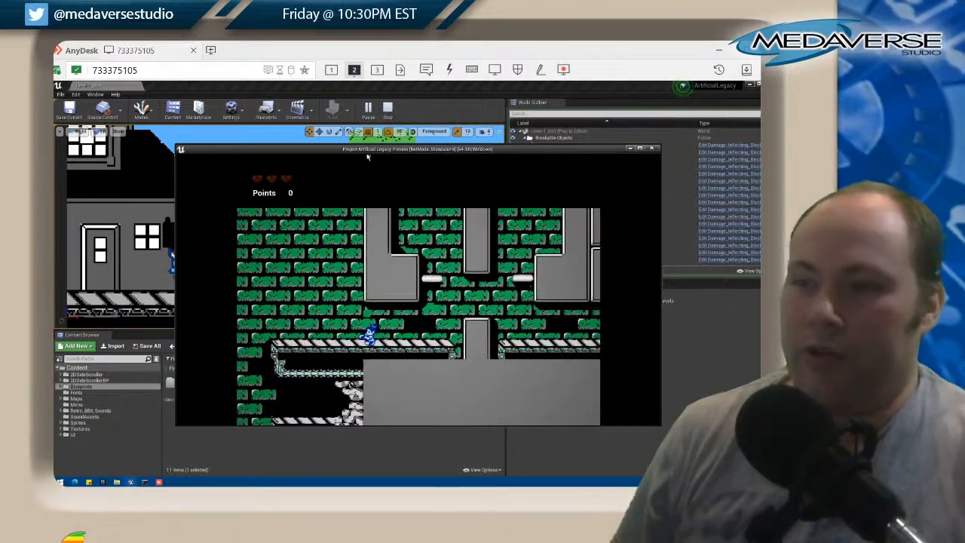
{"action": "key", "text": "Left"}
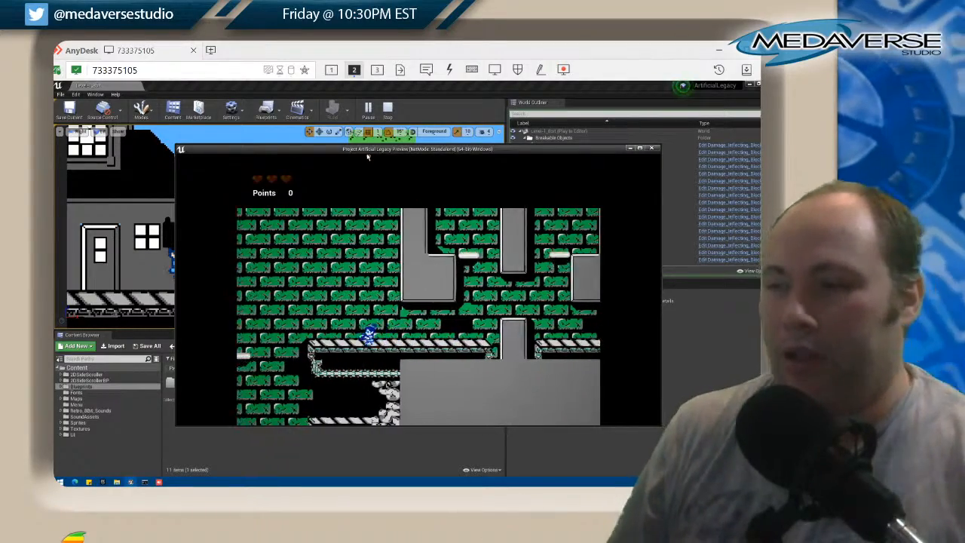
{"action": "key", "text": "Left"}
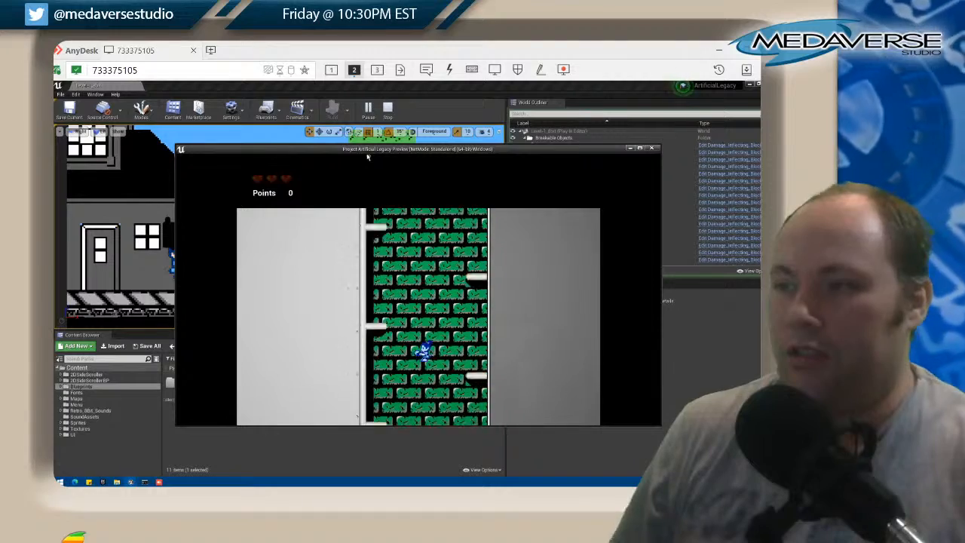
{"action": "key", "text": "Right"}
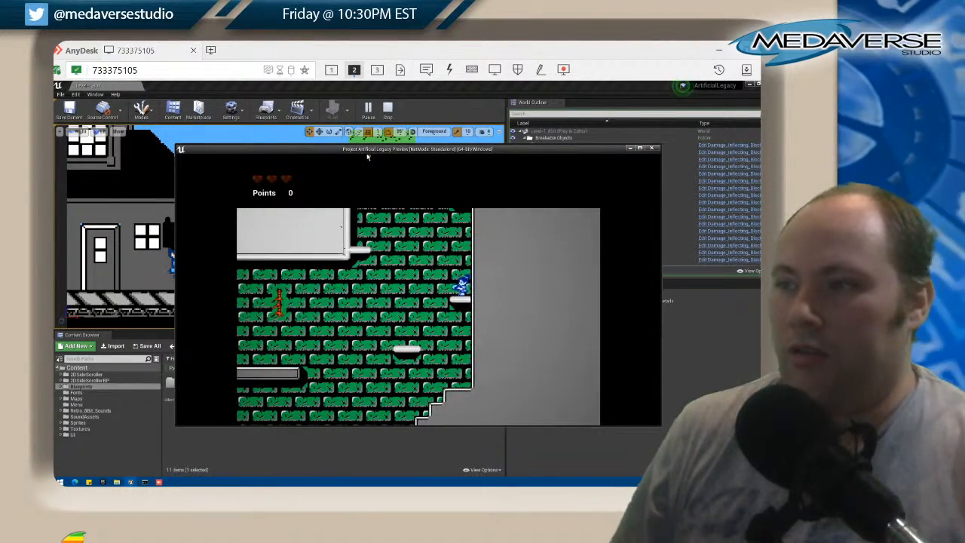
Climb the alternating ledges of the green brick shaft up to the stepped grey ledge below the rubble alcove.
{"action": "key", "text": "Right"}
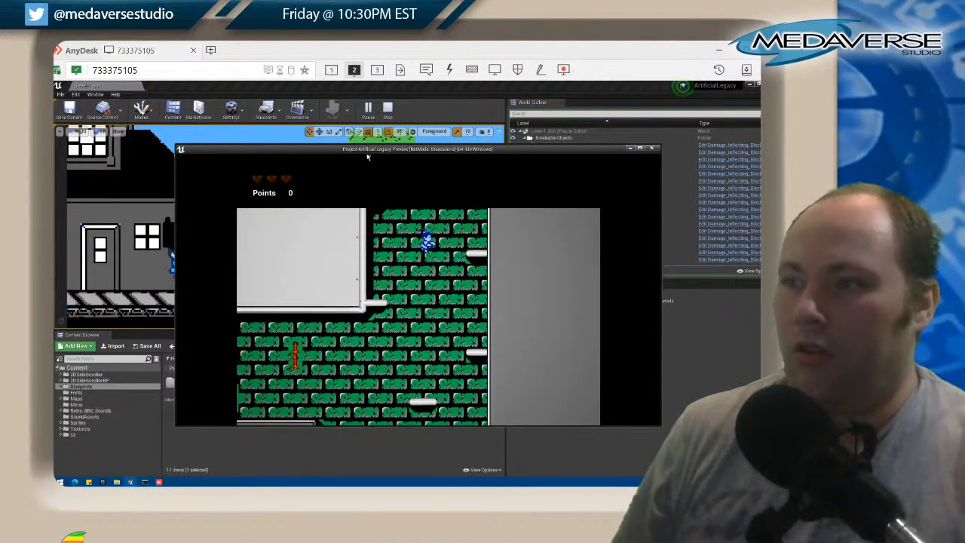
{"action": "key", "text": "Left"}
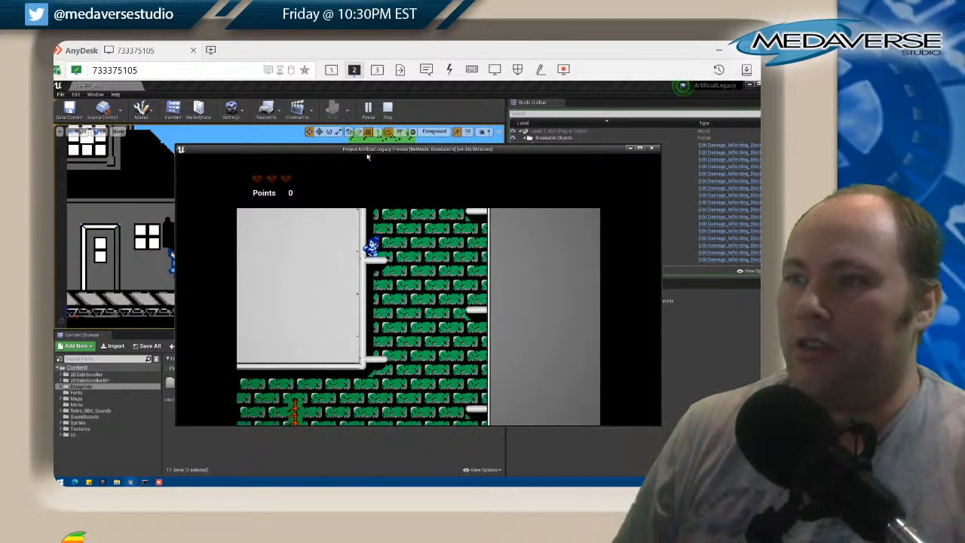
{"action": "key", "text": "Right"}
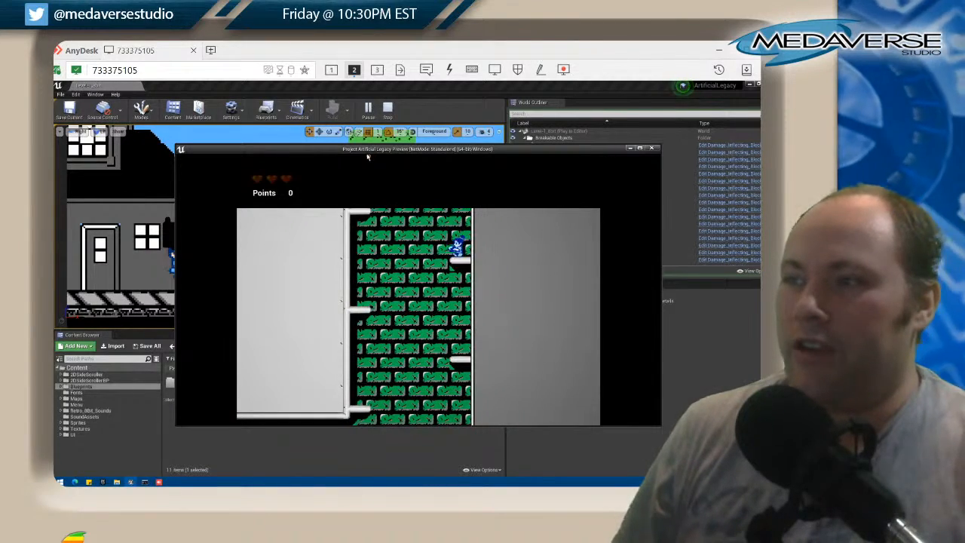
{"action": "key", "text": "Left"}
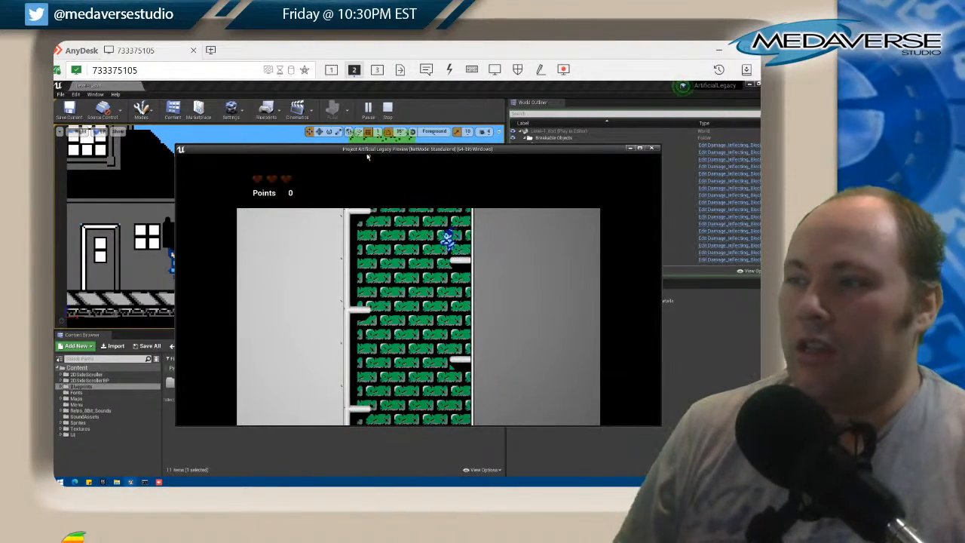
{"action": "key", "text": "space"}
{"action": "key", "text": "Right"}
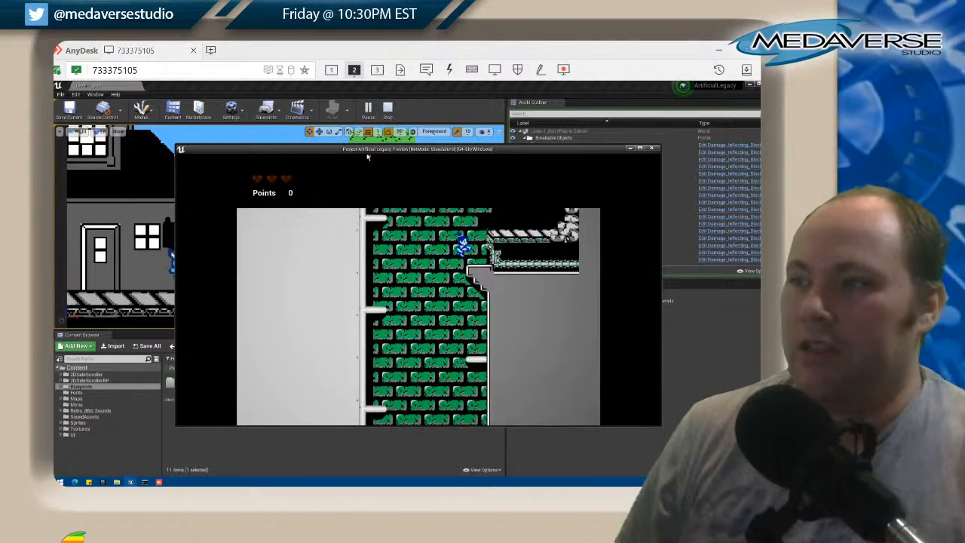
Climb past the rubble alcove to the upper walkway and run back beyond the short grey pillar.
{"action": "key", "text": "space"}
{"action": "key", "text": "Left"}
{"action": "key", "text": "space"}
{"action": "key", "text": "Right"}
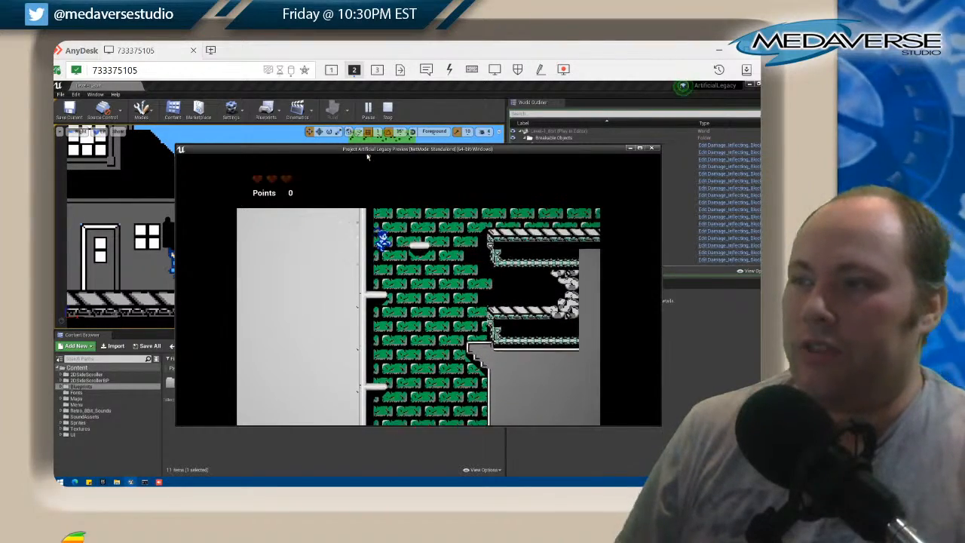
{"action": "key", "text": "space"}
{"action": "key", "text": "Left"}
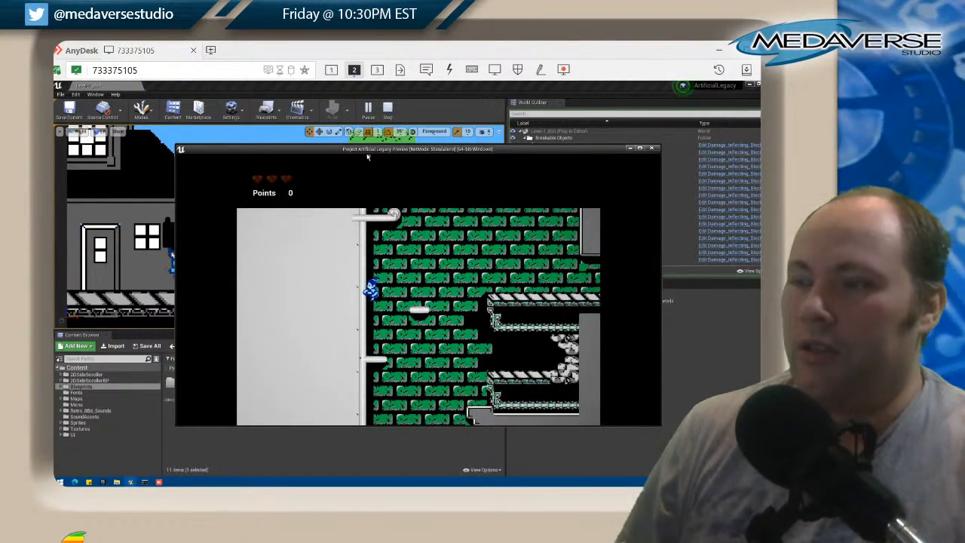
{"action": "key", "text": "Right"}
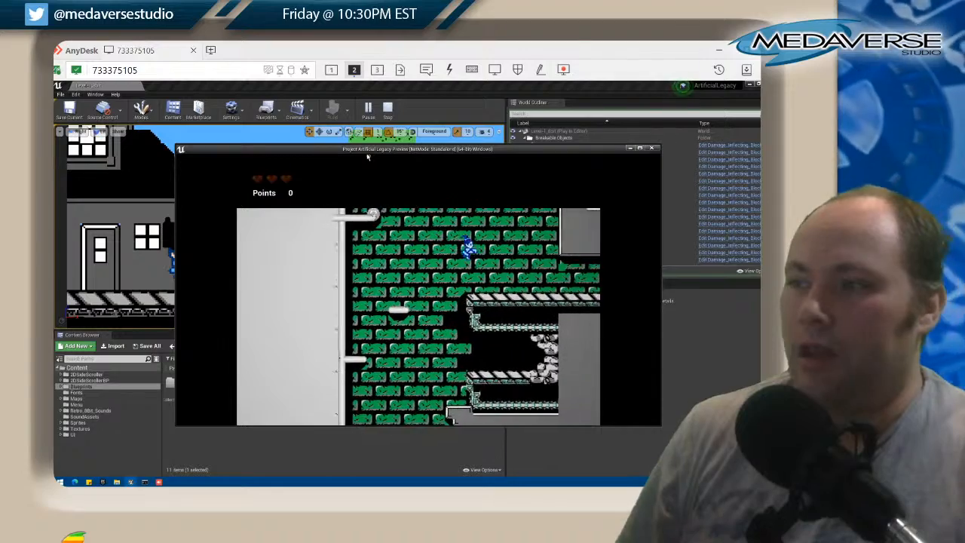
{"action": "key", "text": "Right"}
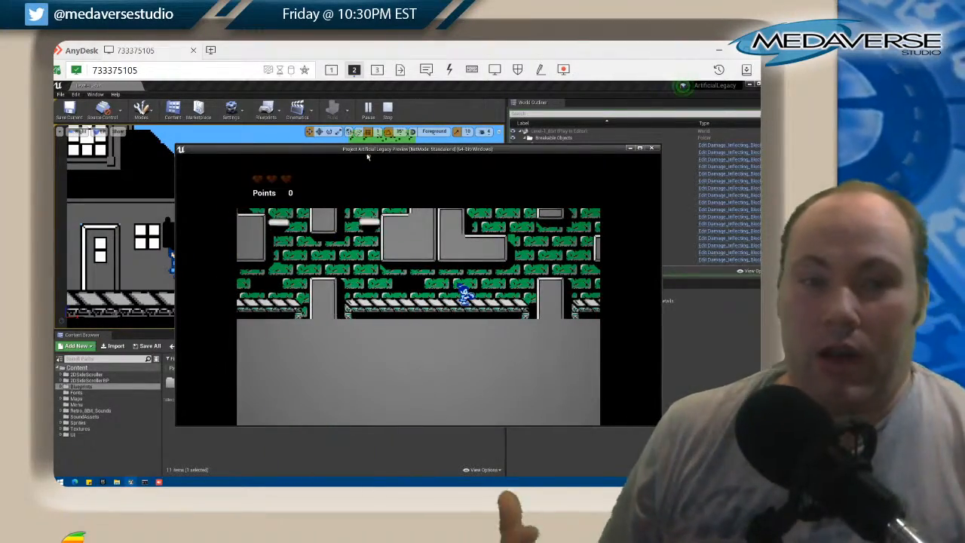
Run along the green brick walkway, jump over the next short pillar and climb the stepped grey ledges at its end.
{"action": "key", "text": "Right"}
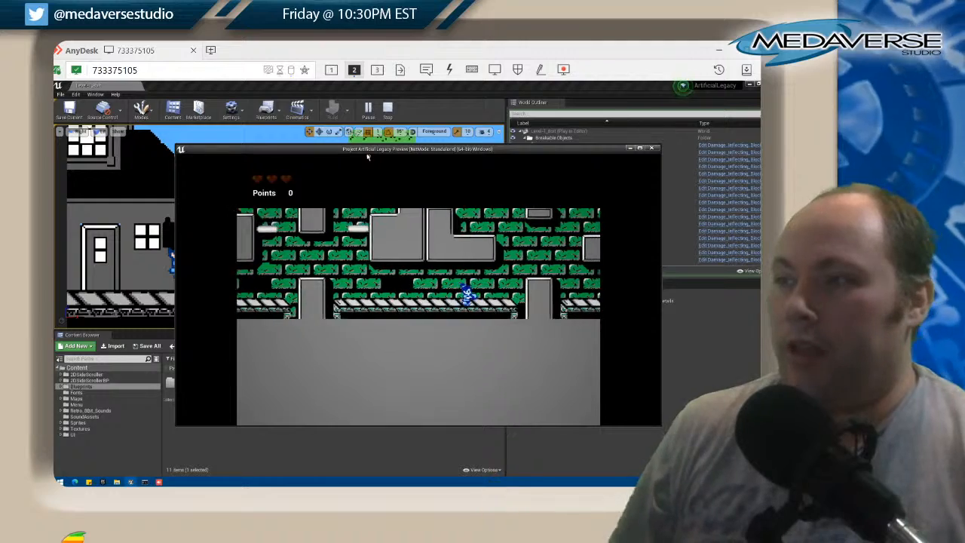
{"action": "key", "text": "space"}
{"action": "key", "text": "Right"}
{"action": "key", "text": "space"}
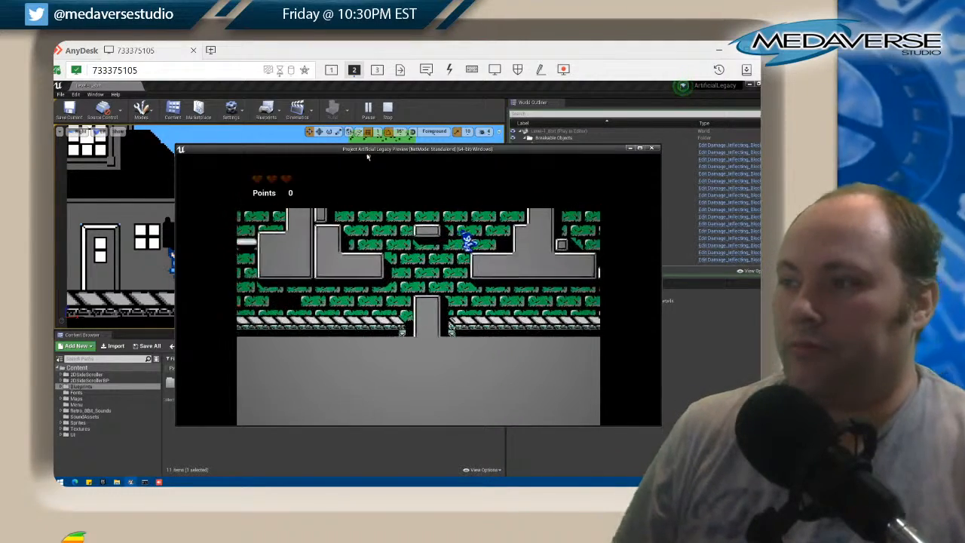
{"action": "key", "text": "Right"}
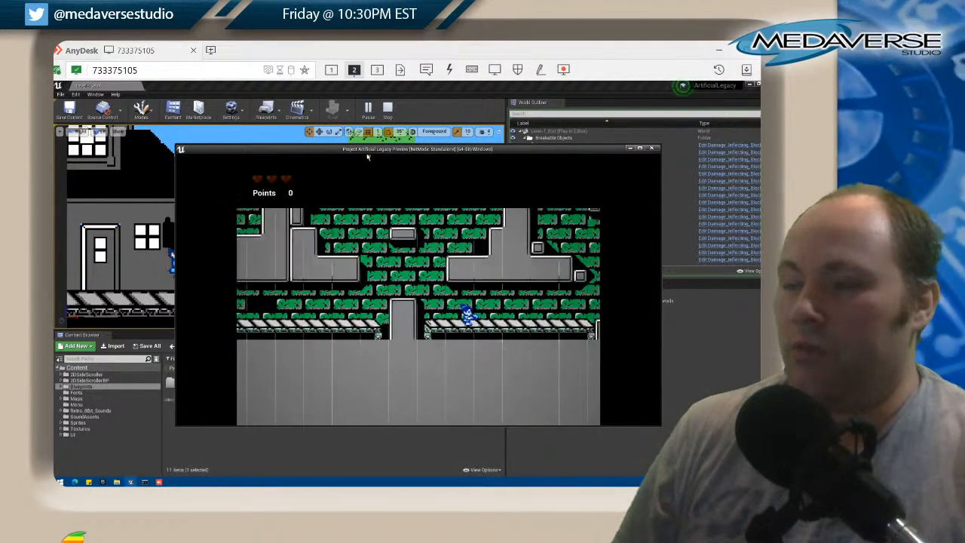
{"action": "key", "text": "space"}
{"action": "key", "text": "Right"}
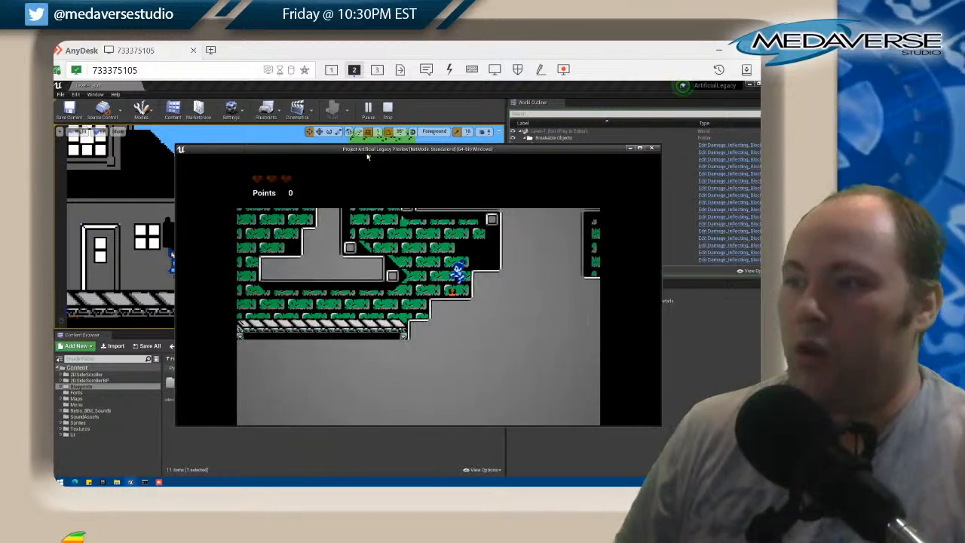
Climb the small grey blocks between the hanging pillar and the wall up to the long upper grey ledge.
{"action": "key", "text": "Left"}
{"action": "key", "text": "space"}
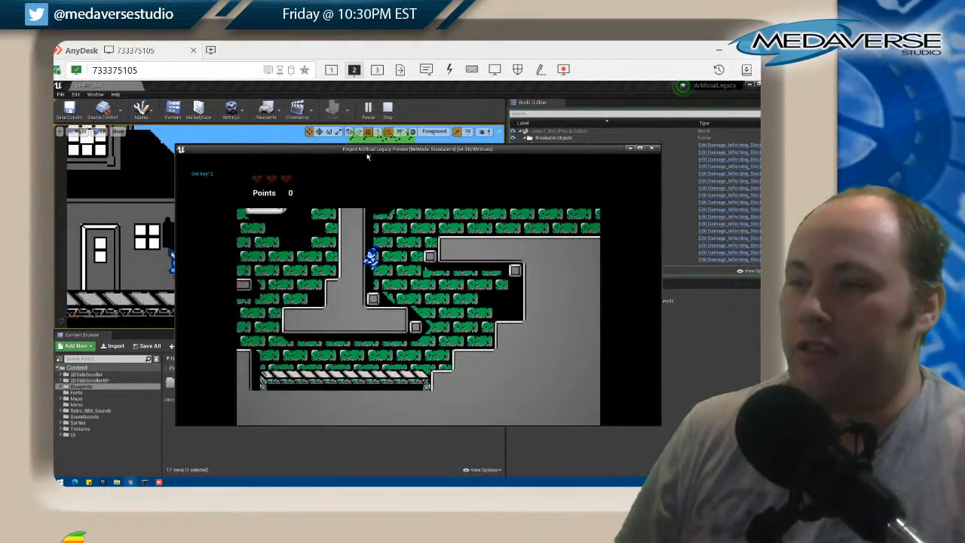
{"action": "key", "text": "space"}
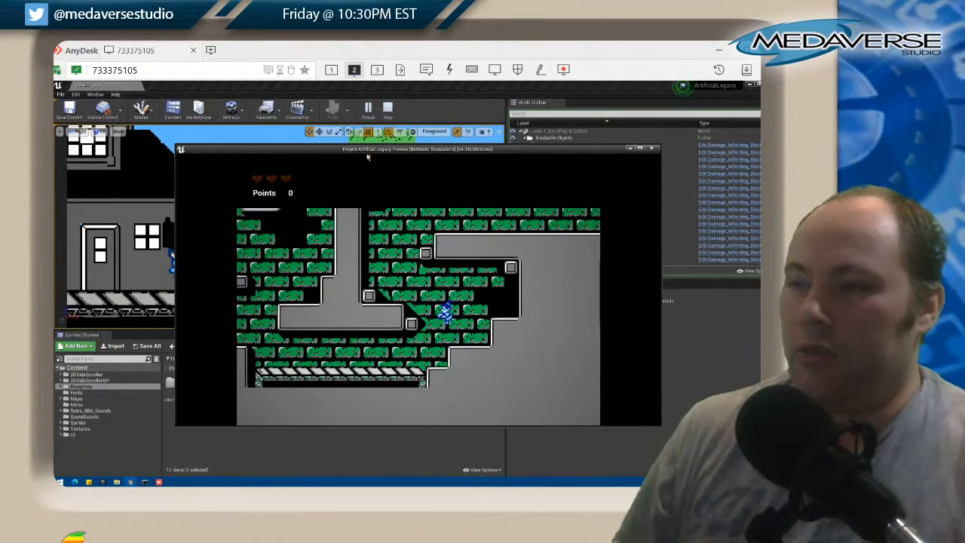
{"action": "key", "text": "space"}
{"action": "key", "text": "Left"}
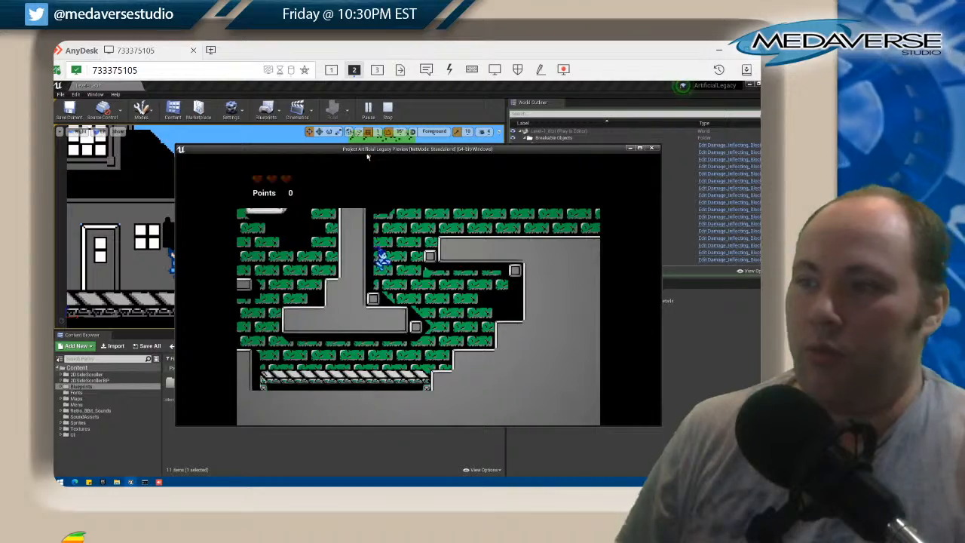
{"action": "key", "text": "Right"}
{"action": "key", "text": "space"}
{"action": "key", "text": "Right"}
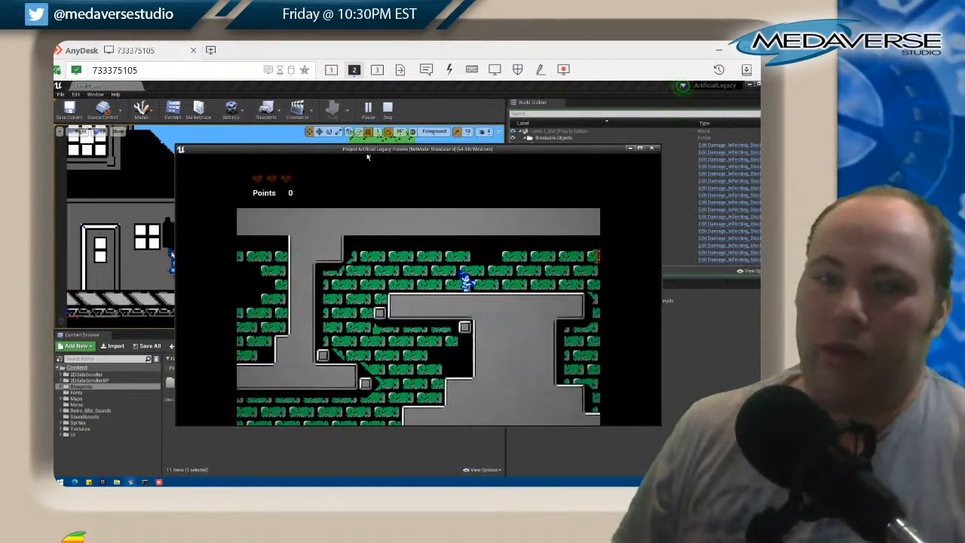
Test jumping past the far end of the upper ledge, then drop to the small grey ledge beneath it.
{"action": "key", "text": "Right"}
{"action": "key", "text": "space"}
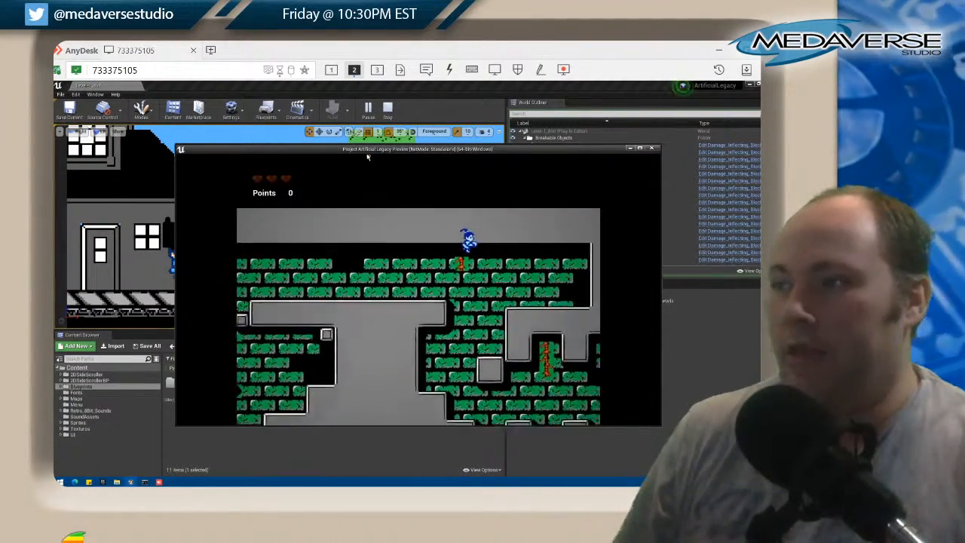
{"action": "key", "text": "Right"}
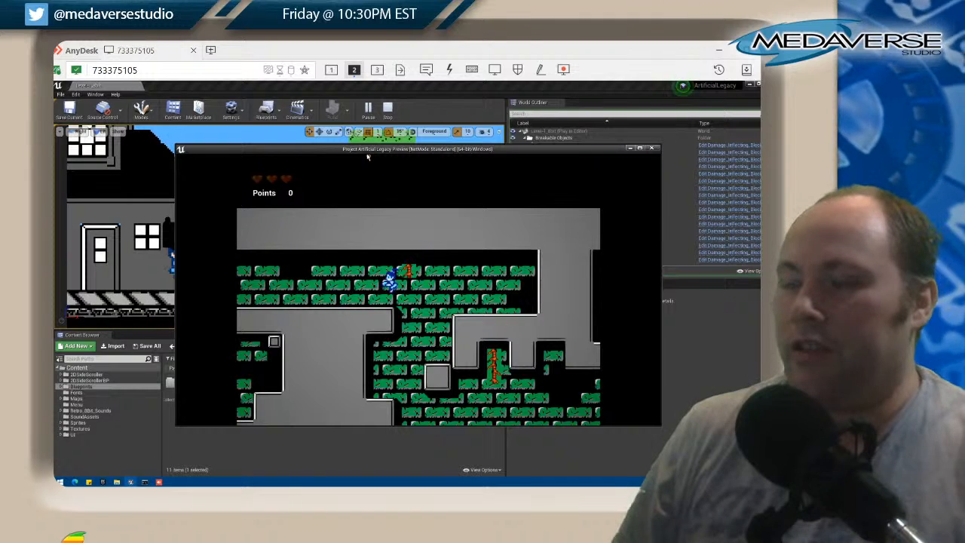
{"action": "key", "text": "space"}
{"action": "key", "text": "Left"}
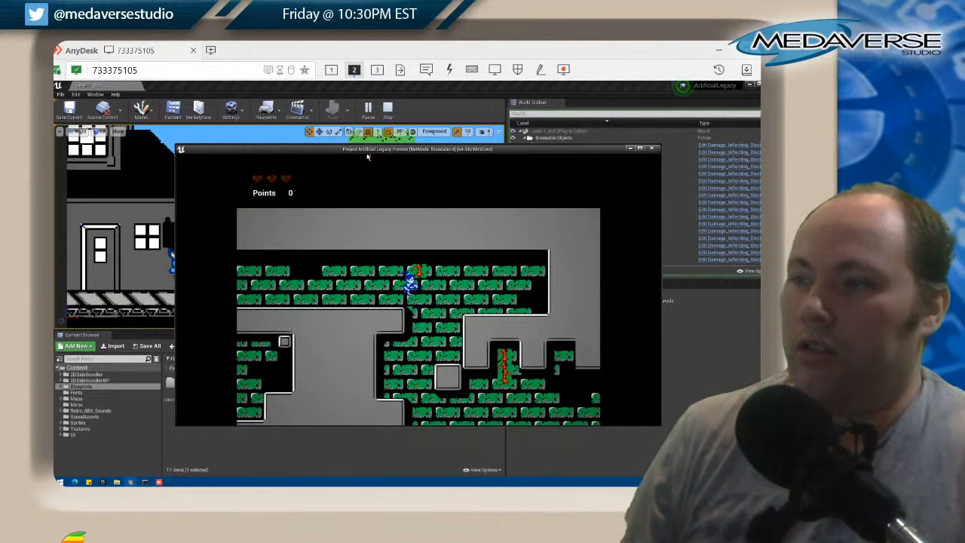
{"action": "key", "text": "Left"}
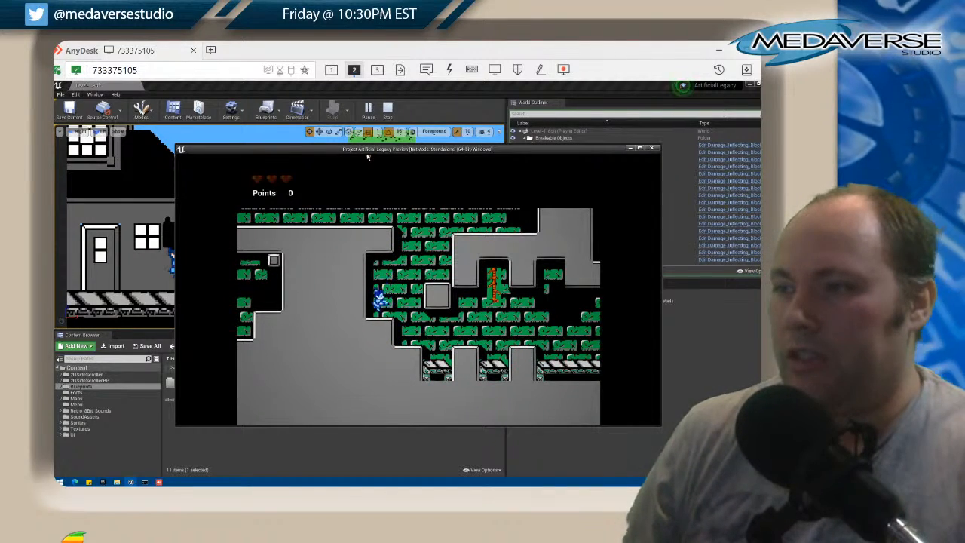
Jump back up from the small ledge and run along the upper grey ledge to the block at its near end.
{"action": "key", "text": "space"}
{"action": "key", "text": "Left"}
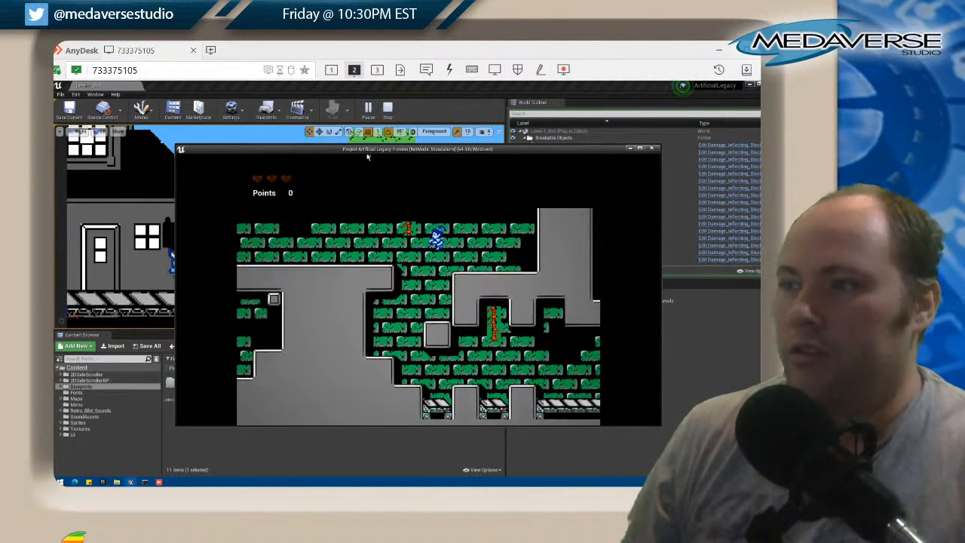
{"action": "key", "text": "space"}
{"action": "key", "text": "Left"}
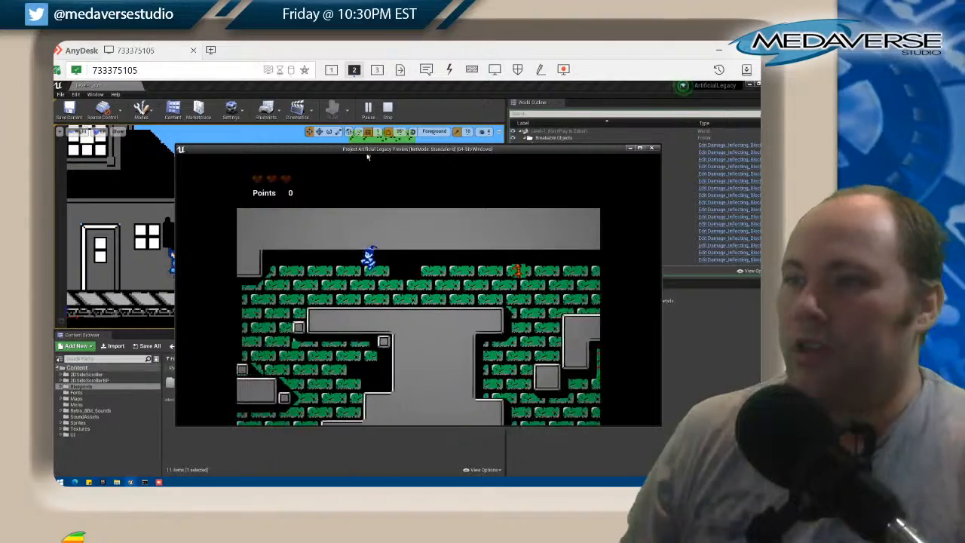
{"action": "key", "text": "Left"}
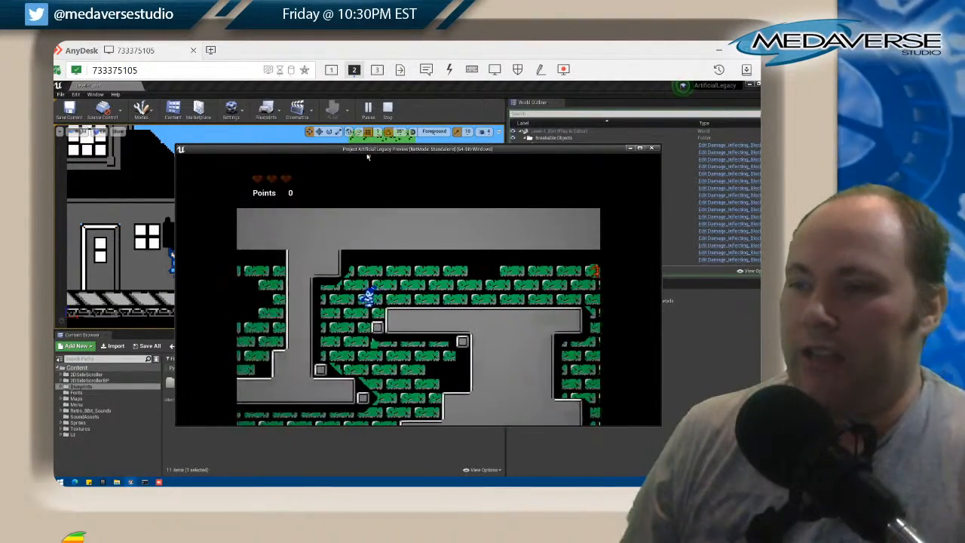
Descend past the small grey blocks and run back over the short pillars to the walkway's end above the rubble alcove.
{"action": "key", "text": "Right"}
{"action": "key", "text": "Left"}
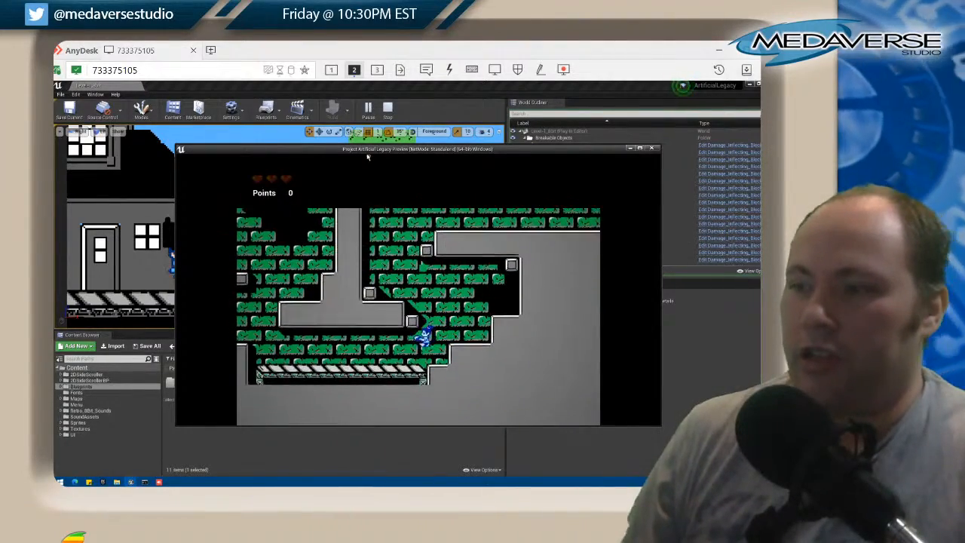
{"action": "key", "text": "Left"}
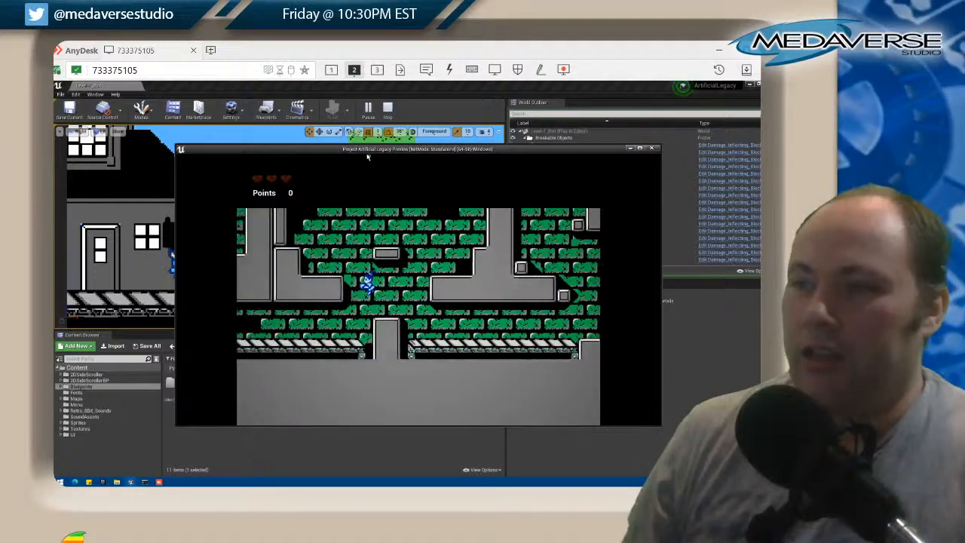
{"action": "key", "text": "Left"}
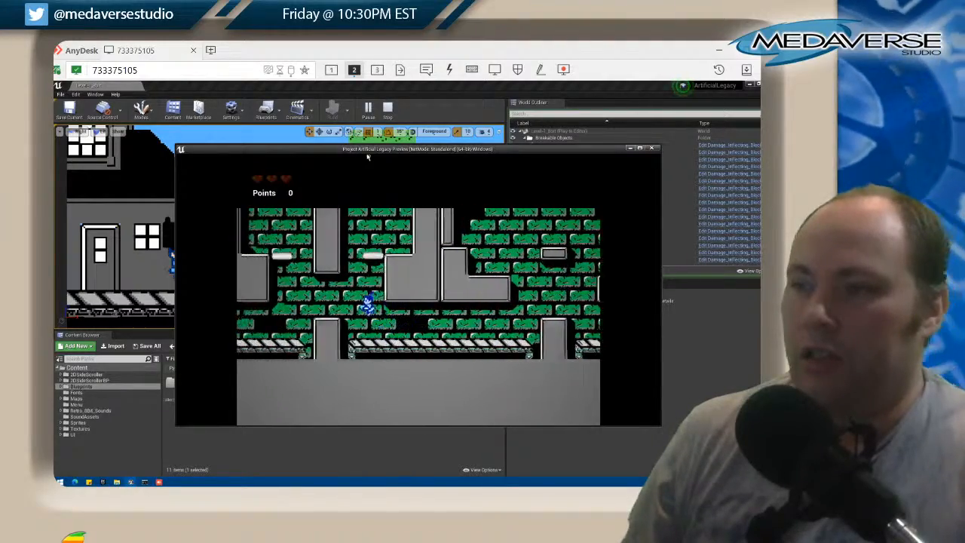
{"action": "key", "text": "Left"}
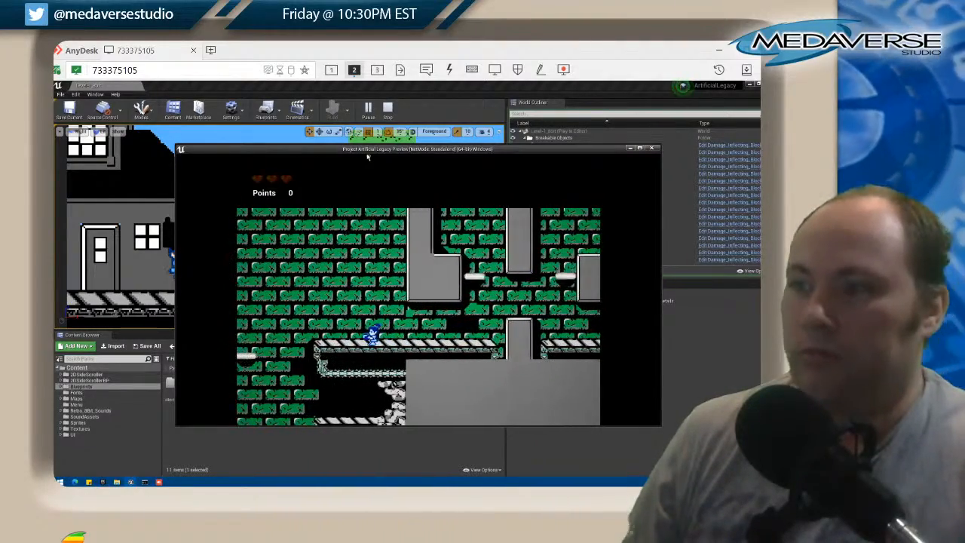
Test running back past the short pillar and jumping around the walkway's end above the rubble alcove.
{"action": "key", "text": "Right"}
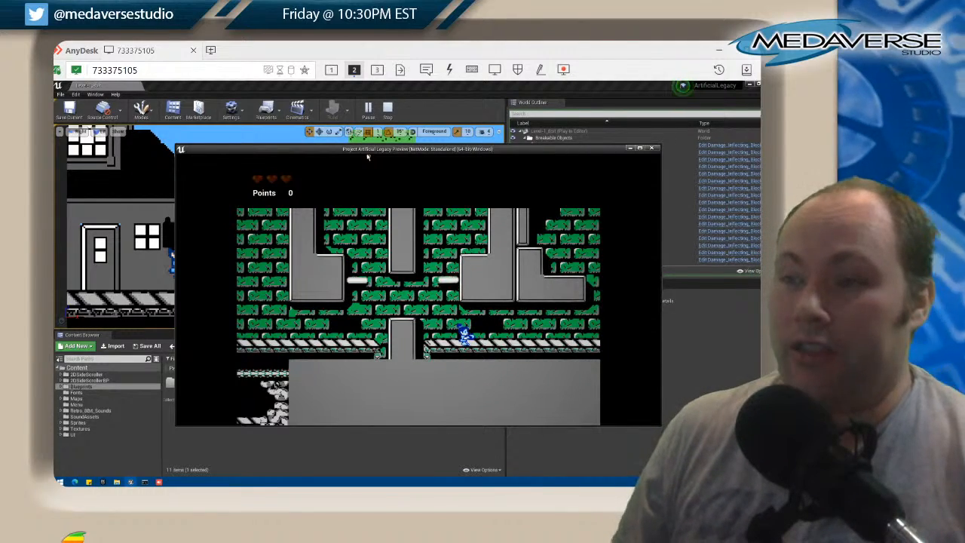
{"action": "key", "text": "Left"}
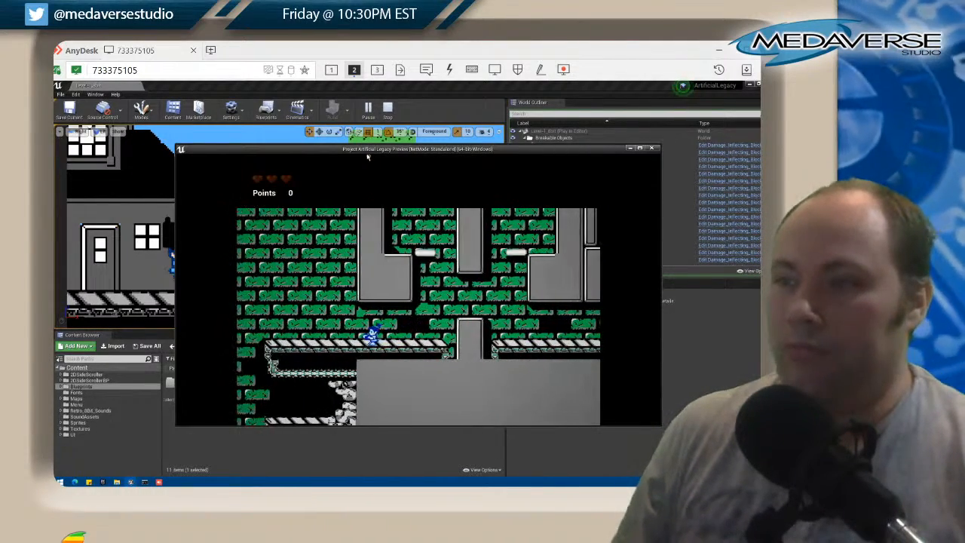
{"action": "key", "text": "space"}
{"action": "key", "text": "Left"}
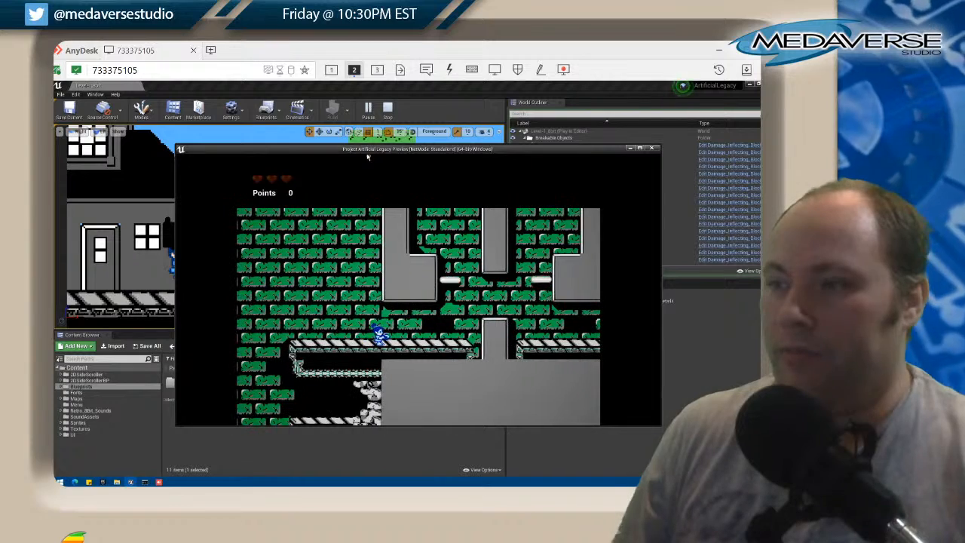
{"action": "key", "text": "space"}
{"action": "key", "text": "Left"}
{"action": "key", "text": "space"}
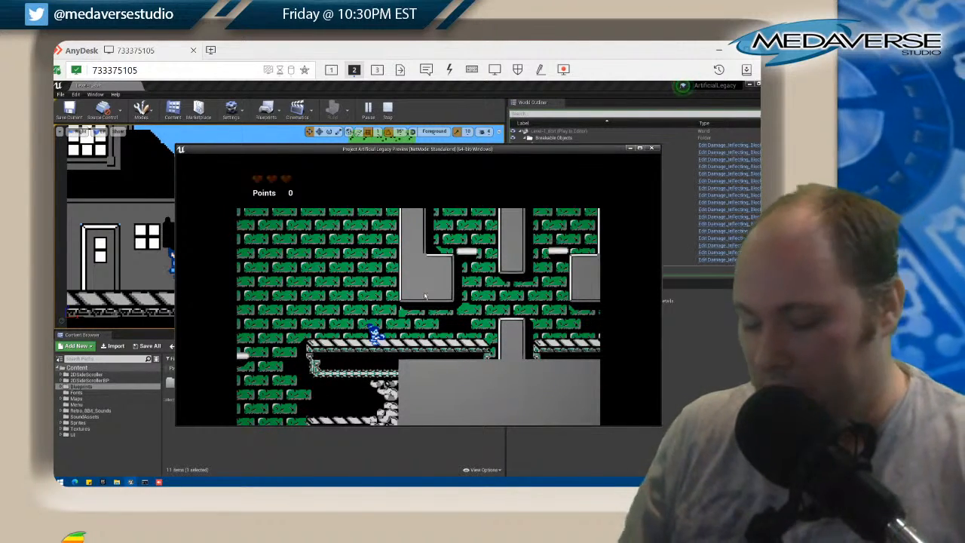
Stop the play session and set the new viewport resolution to 1920 x 1080 in the advanced play settings.
{"action": "key", "text": "Escape"}
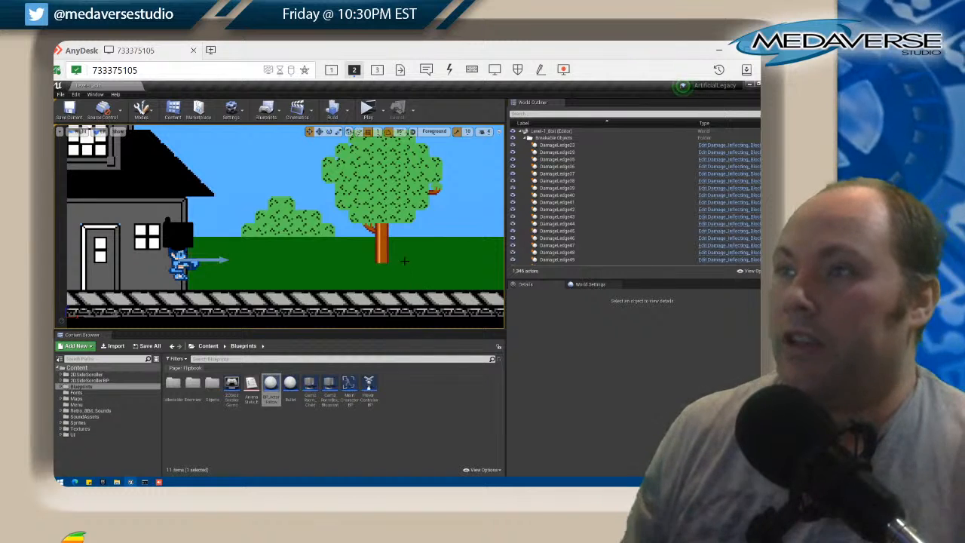
{"action": "left_click", "coordinate": [379, 112]}
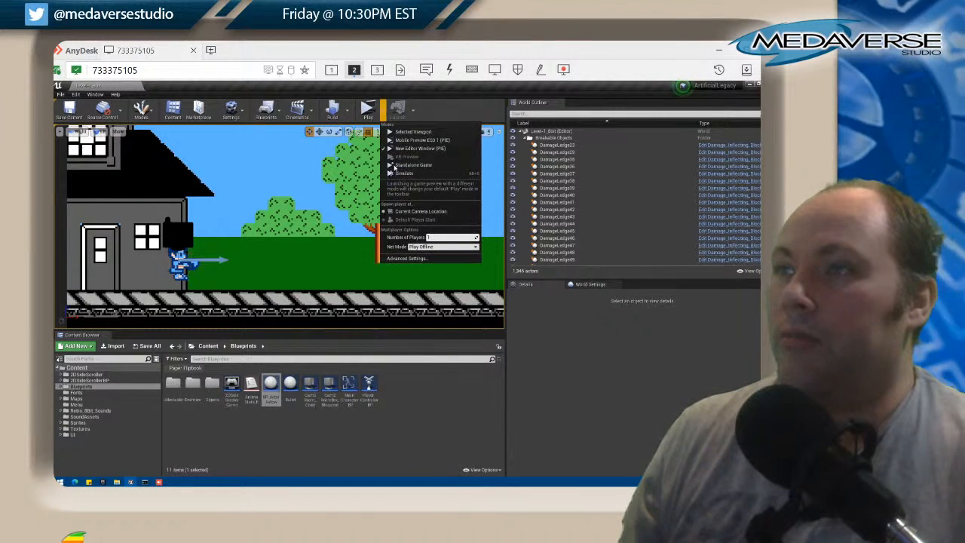
{"action": "left_click", "coordinate": [405, 260]}
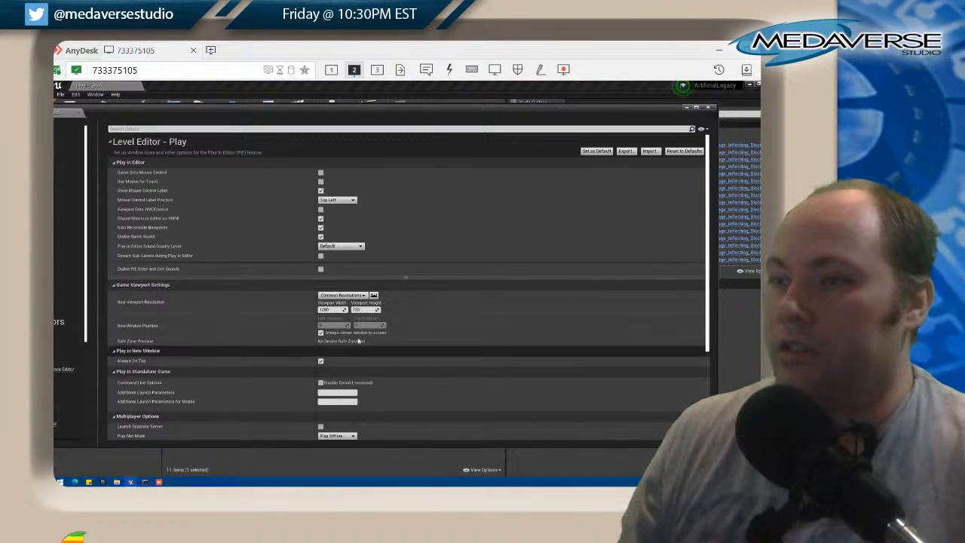
{"action": "left_click", "coordinate": [356, 296]}
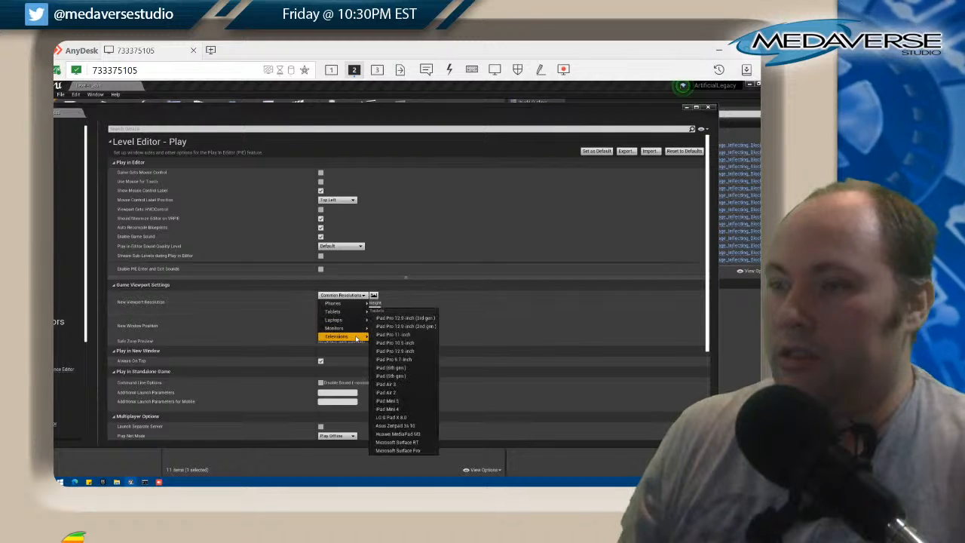
{"action": "mouse_move", "coordinate": [357, 337]}
{"action": "left_click", "coordinate": [411, 354]}
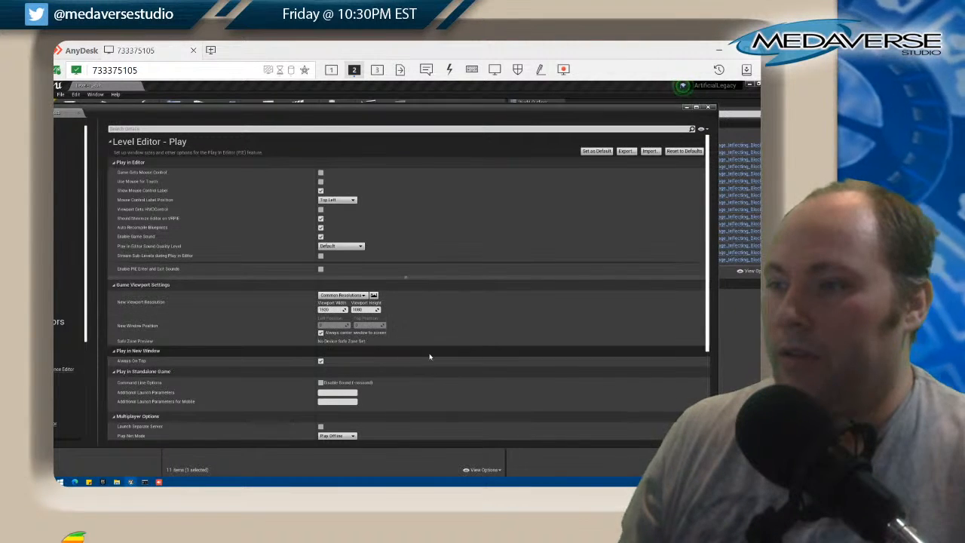
{"action": "left_click", "coordinate": [709, 108]}
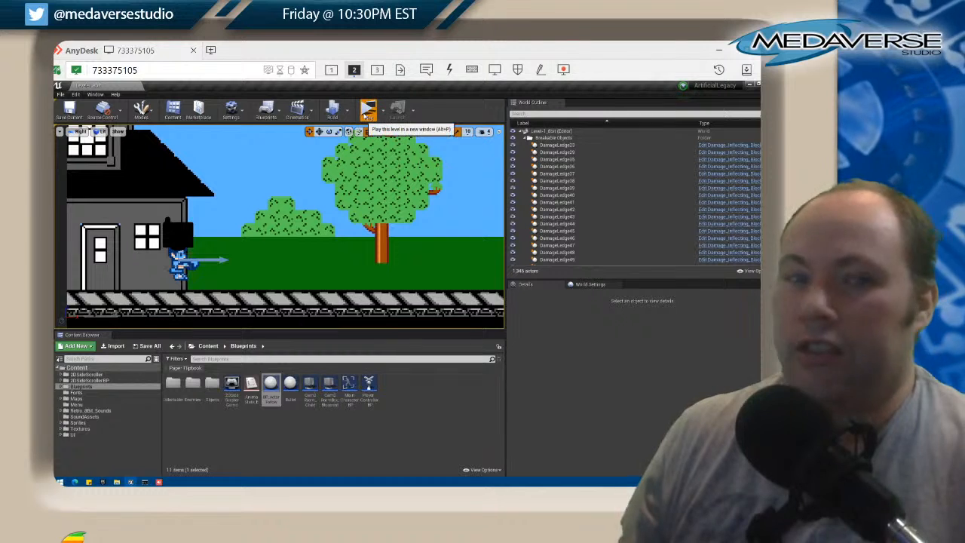
Play the level in a new window and jump from the street onto the first white platform beside the lava pit.
{"action": "left_click", "coordinate": [367, 111]}
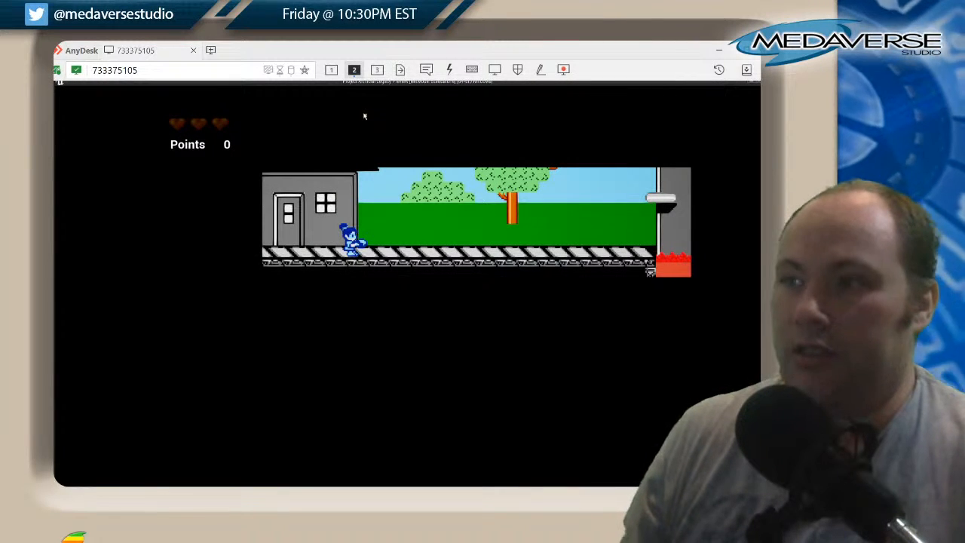
{"action": "key", "text": "Right"}
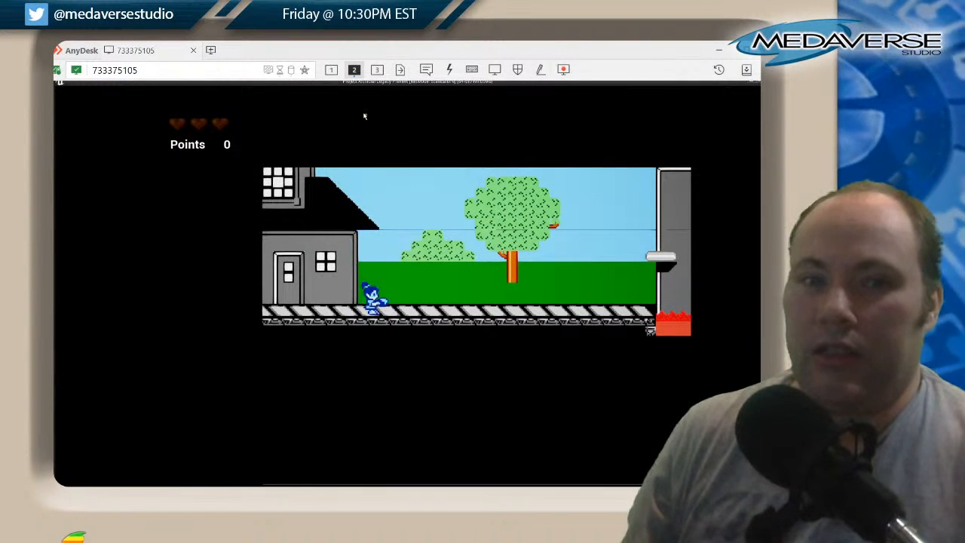
{"action": "key", "text": "Right"}
{"action": "key", "text": "space"}
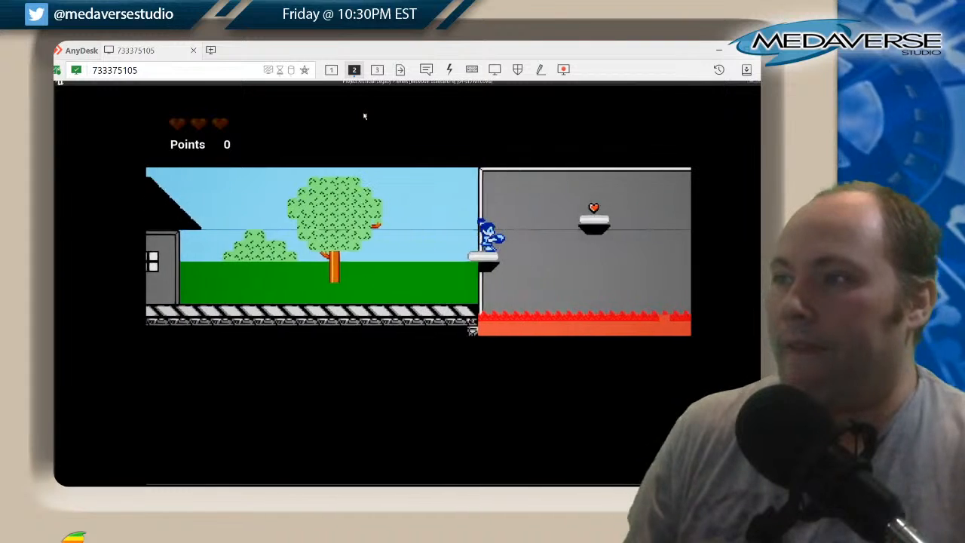
Jump across the lava pit via its white platforms, collecting the heart, and continue over the grey blocks along the street.
{"action": "key", "text": "space"}
{"action": "key", "text": "Right"}
{"action": "key", "text": "space"}
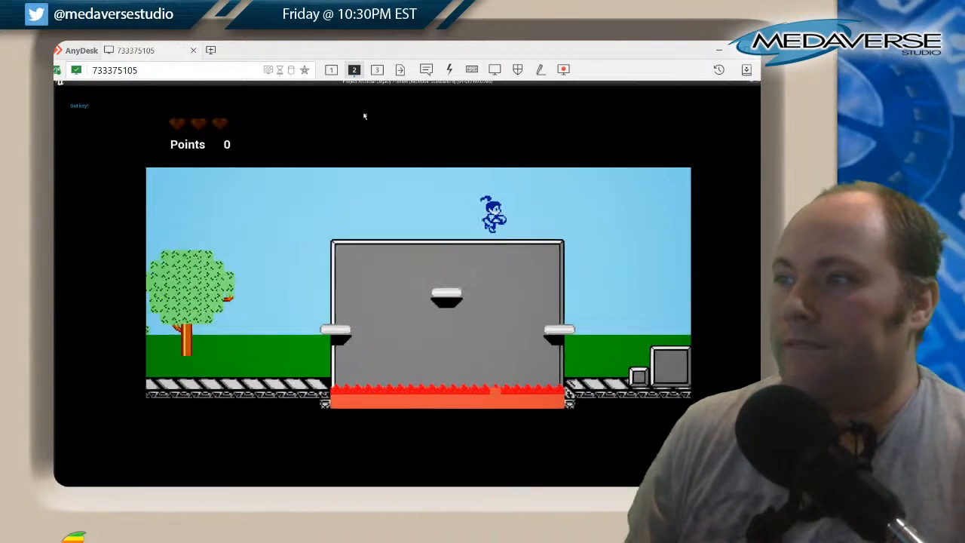
{"action": "key", "text": "Right"}
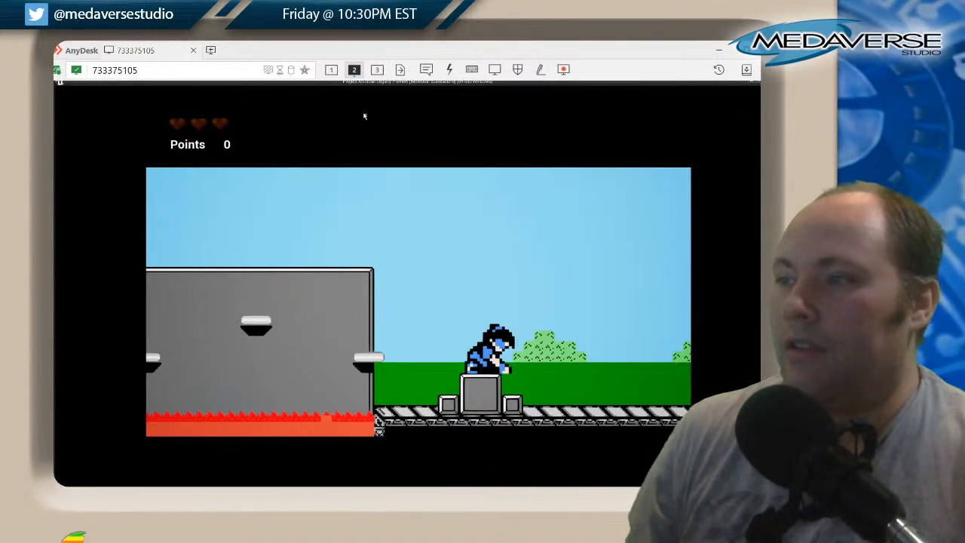
{"action": "key", "text": "Right"}
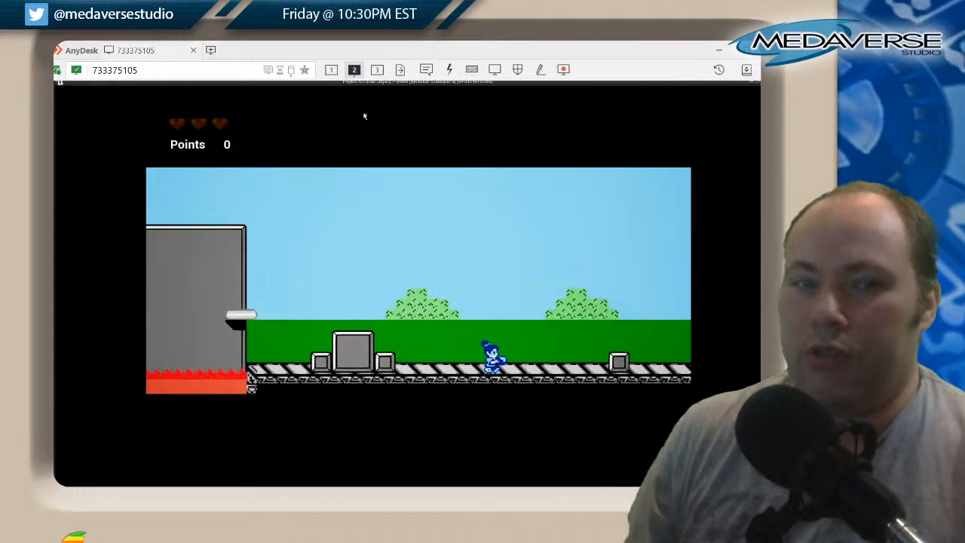
Run along the street, jump past the small grey block, and climb over the stepped grey structure.
{"action": "key", "text": "Right"}
{"action": "key", "text": "space"}
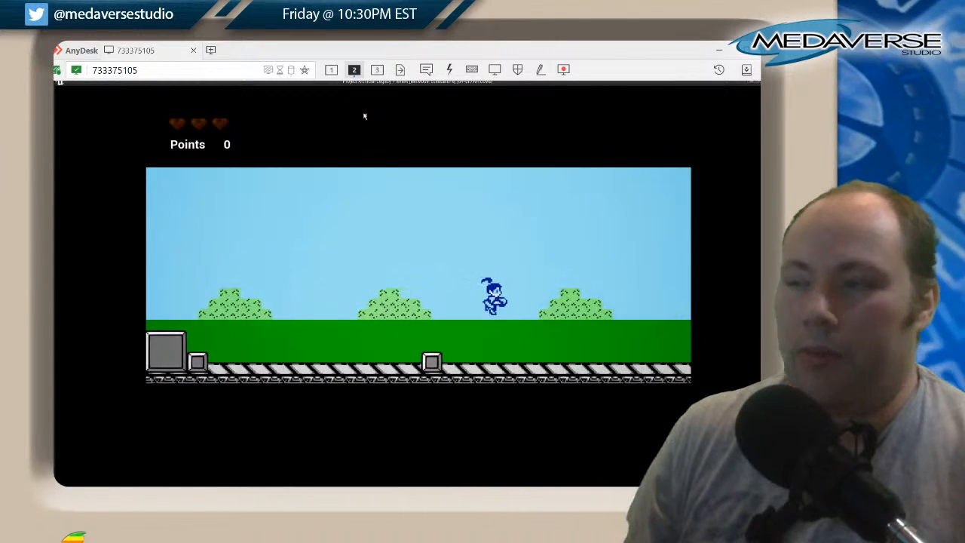
{"action": "key", "text": "Right"}
{"action": "key", "text": "space"}
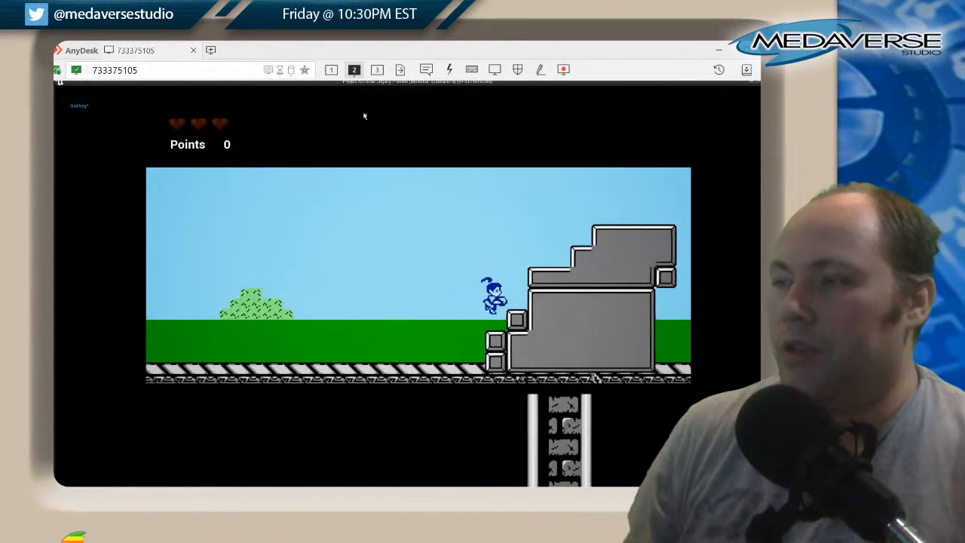
{"action": "key", "text": "Right"}
{"action": "key", "text": "space"}
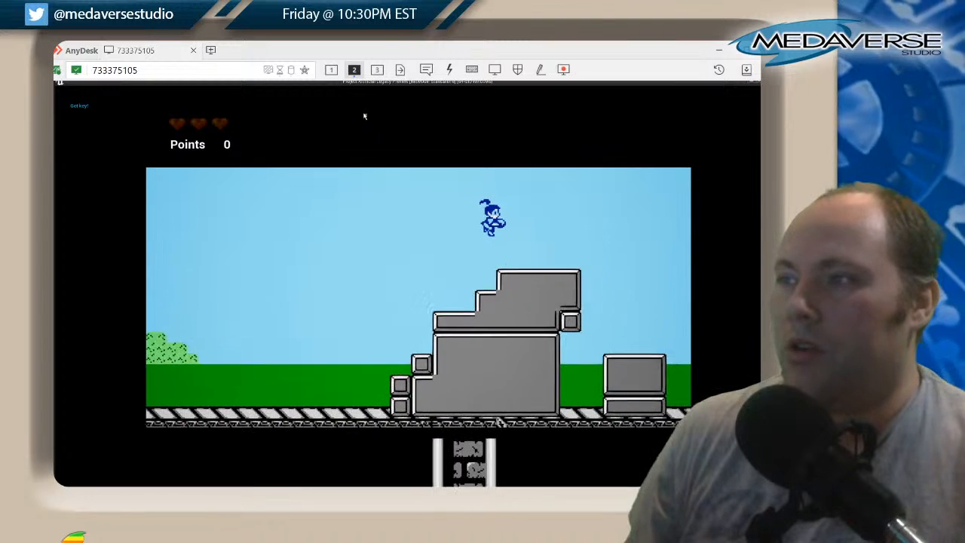
{"action": "key", "text": "Right"}
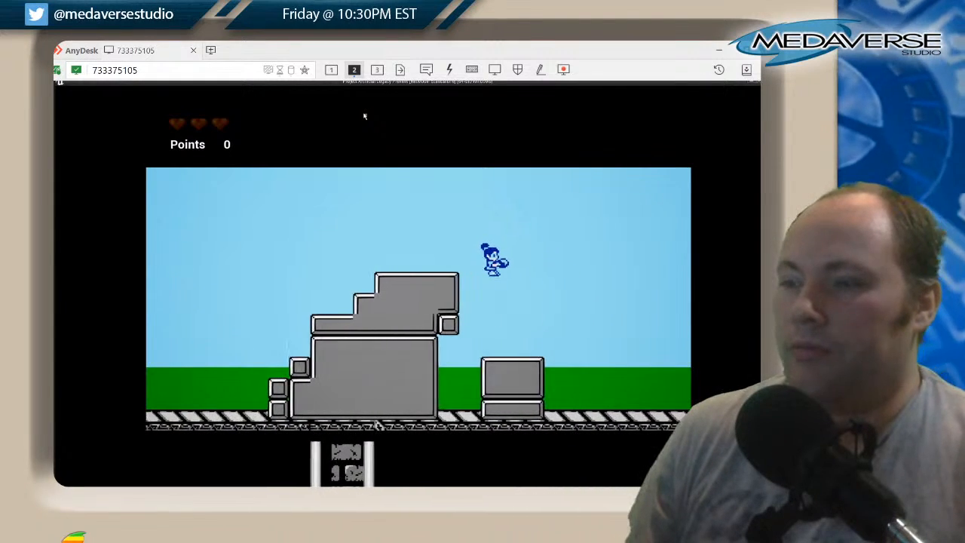
Jump from the low grey block back towards the stepped structure's overhang, and stop the play session.
{"action": "key", "text": "Right"}
{"action": "key", "text": "Left"}
{"action": "key", "text": "space"}
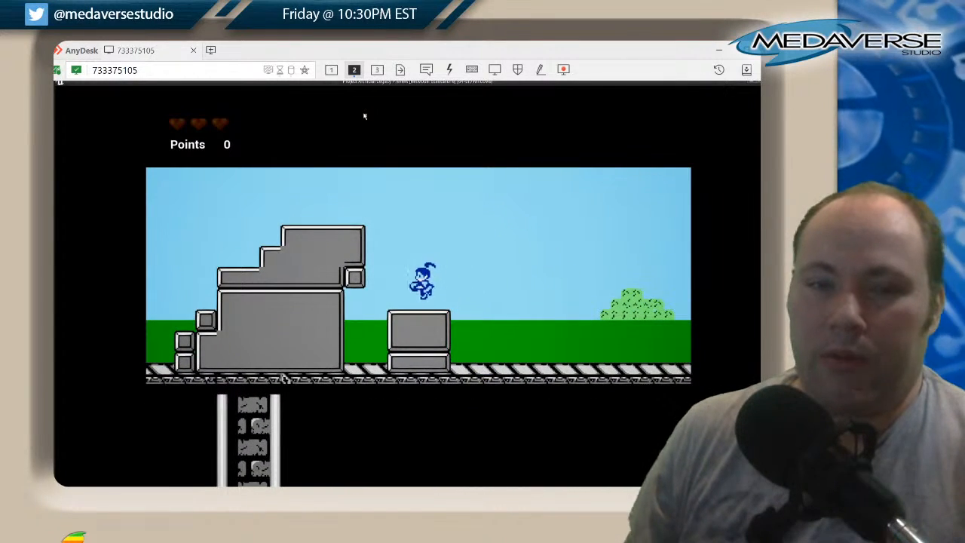
{"action": "key", "text": "Left"}
{"action": "key", "text": "space"}
{"action": "key", "text": "Left"}
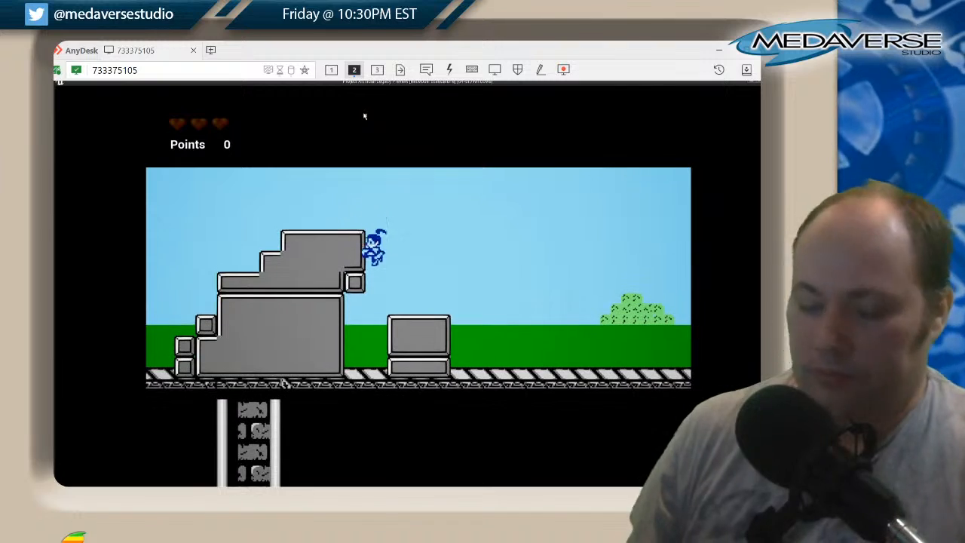
{"action": "key", "text": "Escape"}
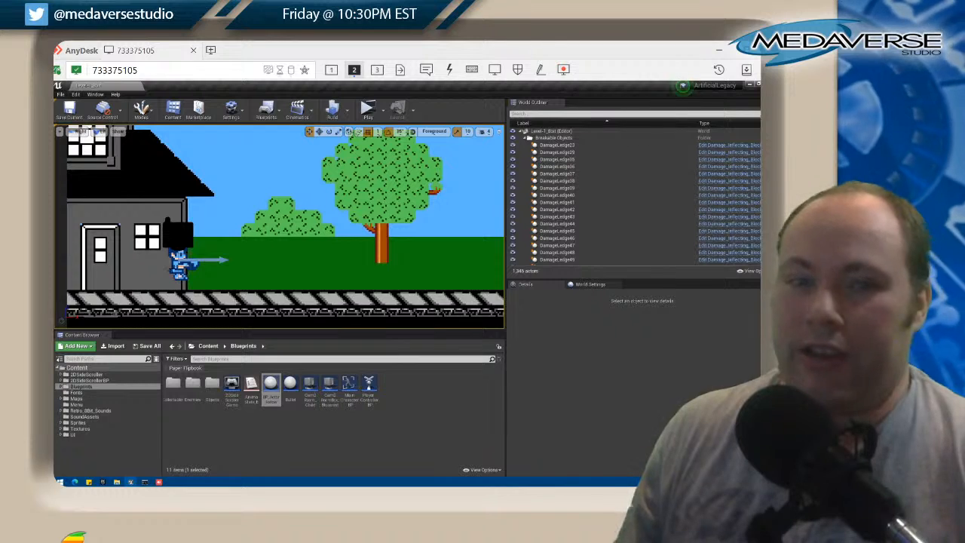
Play the level again and test repeated jumps beside the house at the start.
{"action": "scroll", "coordinate": [241, 255], "scroll_direction": "down", "scroll_amount": 6}
{"action": "right_click_drag", "start_coordinate": [291, 248], "coordinate": [210, 264]}
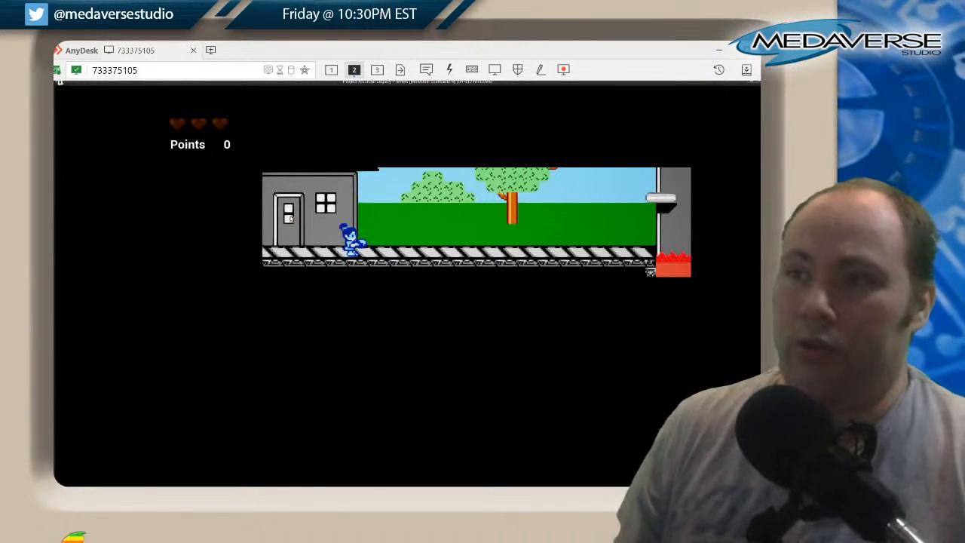
{"action": "key", "text": "space"}
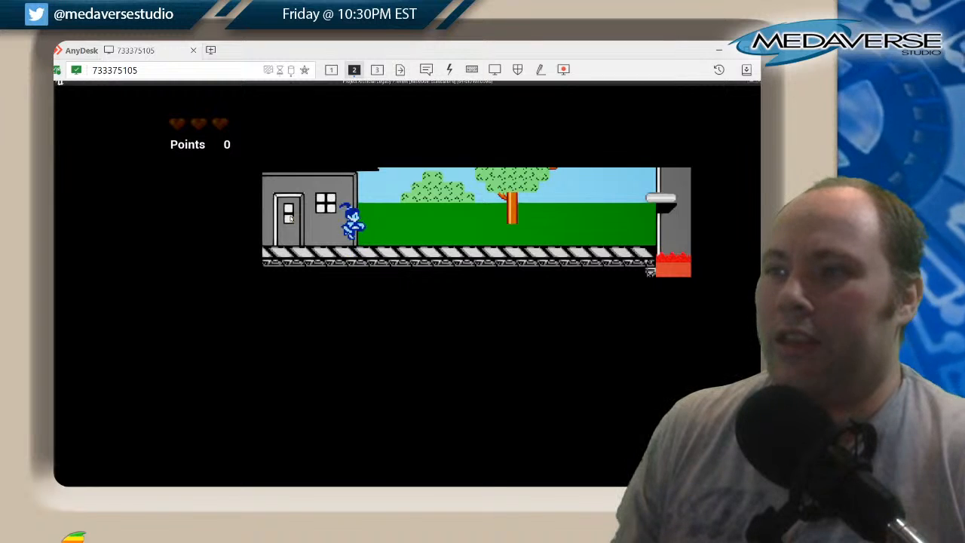
{"action": "key", "text": "space"}
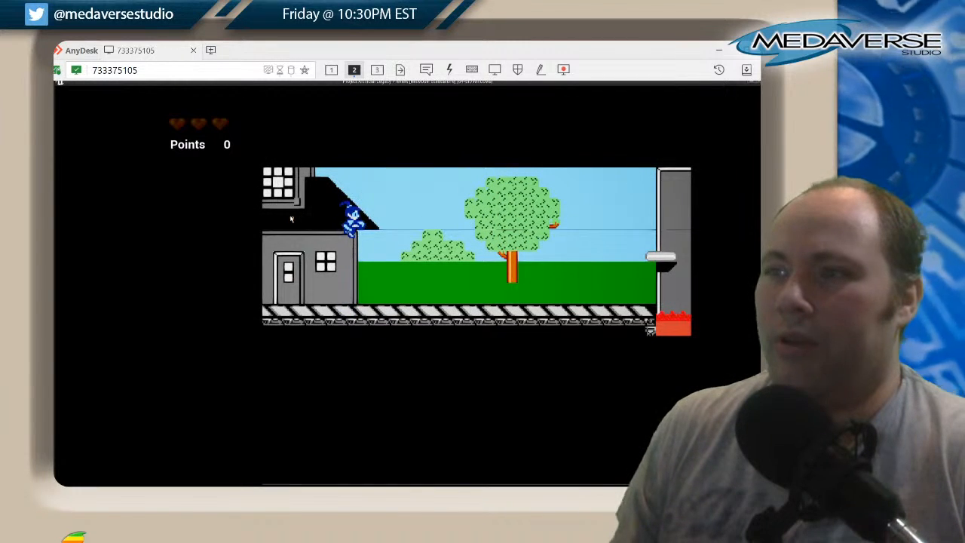
{"action": "key", "text": "space"}
{"action": "key", "text": "Right"}
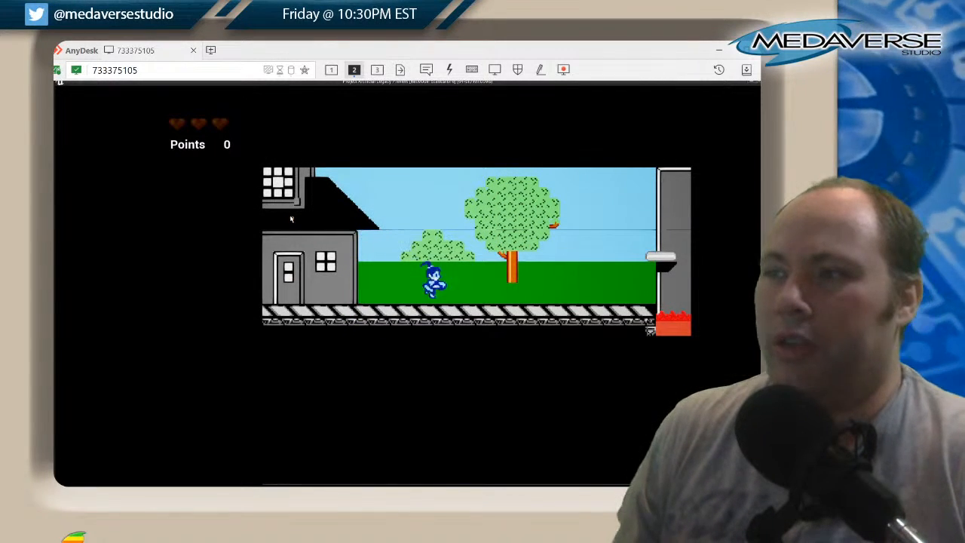
Jump onto the first white platform at the lava pit and on to the middle platform, collecting the heart.
{"action": "key", "text": "space"}
{"action": "key", "text": "Right"}
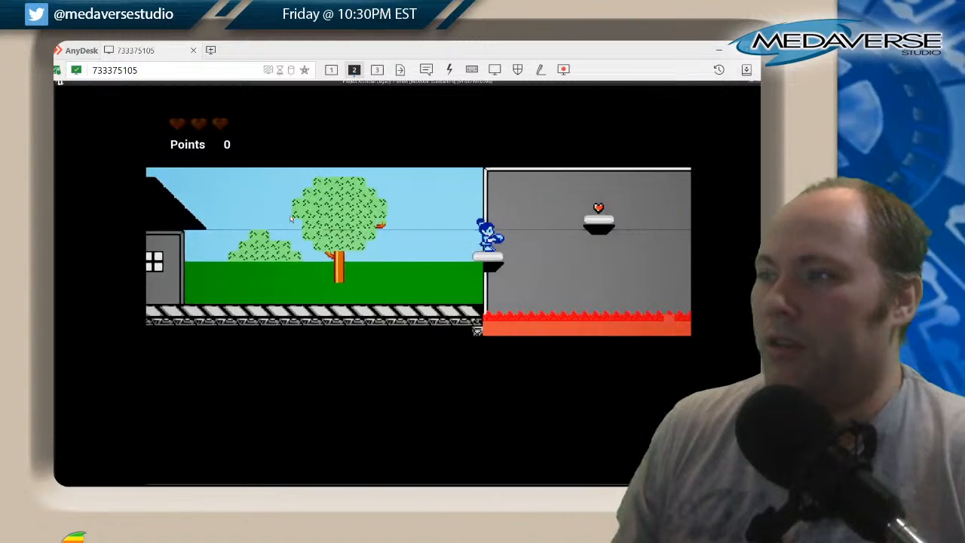
{"action": "key", "text": "space"}
{"action": "key", "text": "Left"}
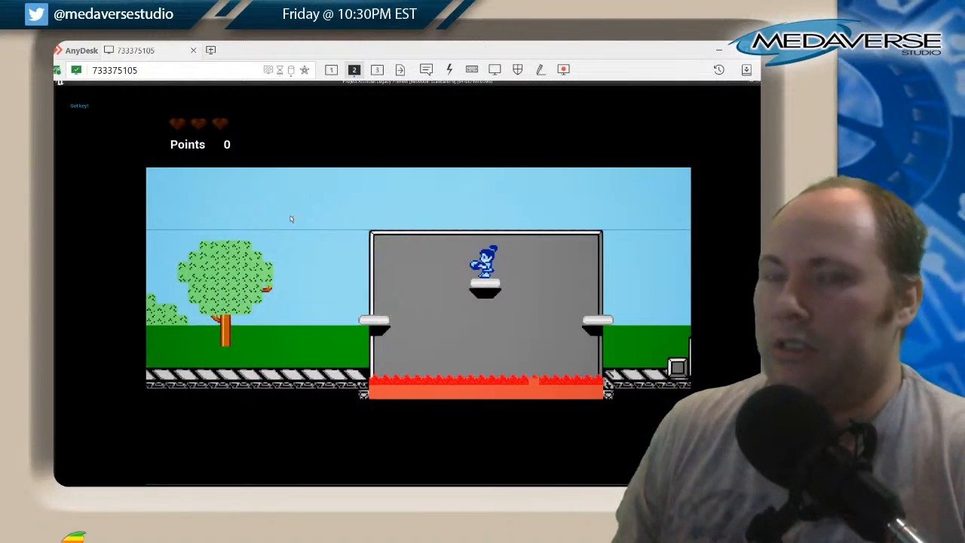
Continue from the middle platform over the grey blocks beyond the lava pit, and end the play session.
{"action": "key", "text": "Right"}
{"action": "key", "text": "space"}
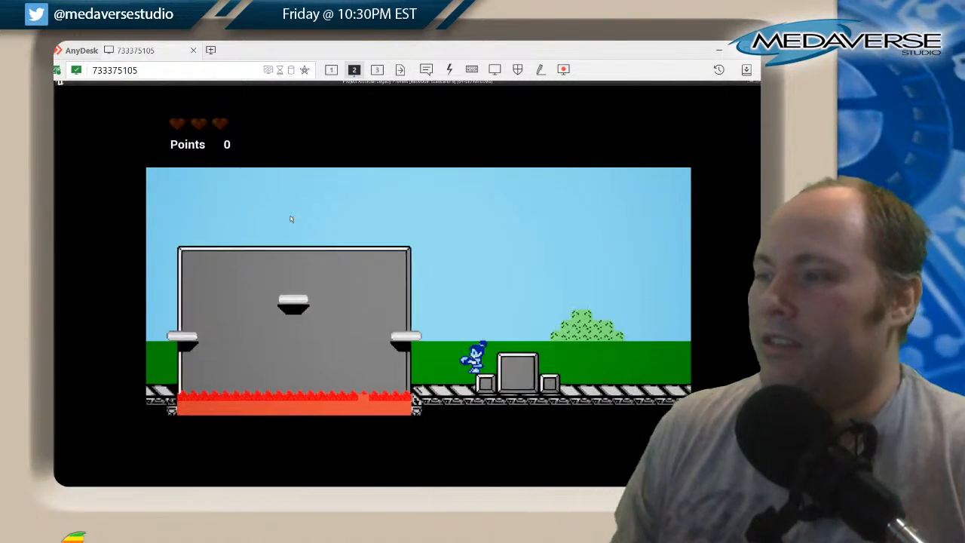
{"action": "key", "text": "space"}
{"action": "key", "text": "Right"}
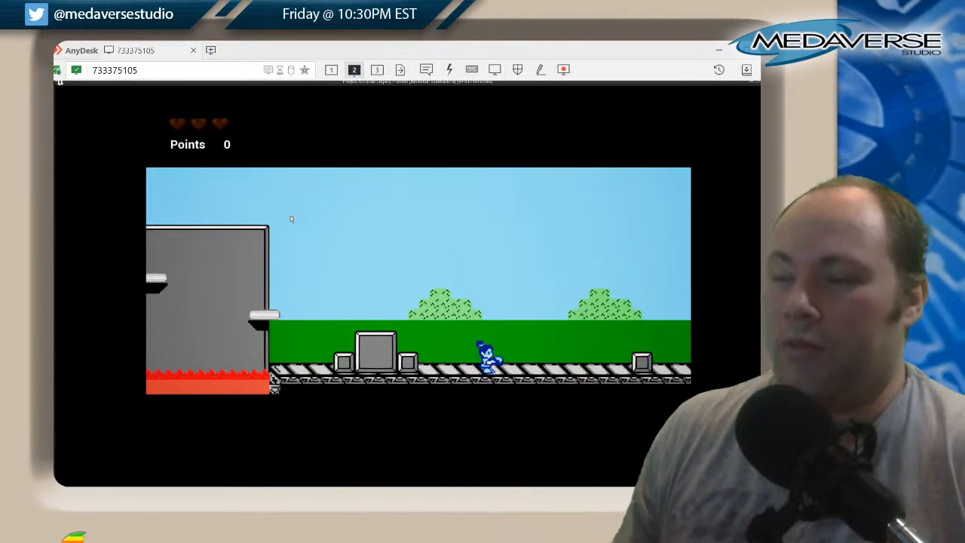
{"action": "key", "text": "Escape"}
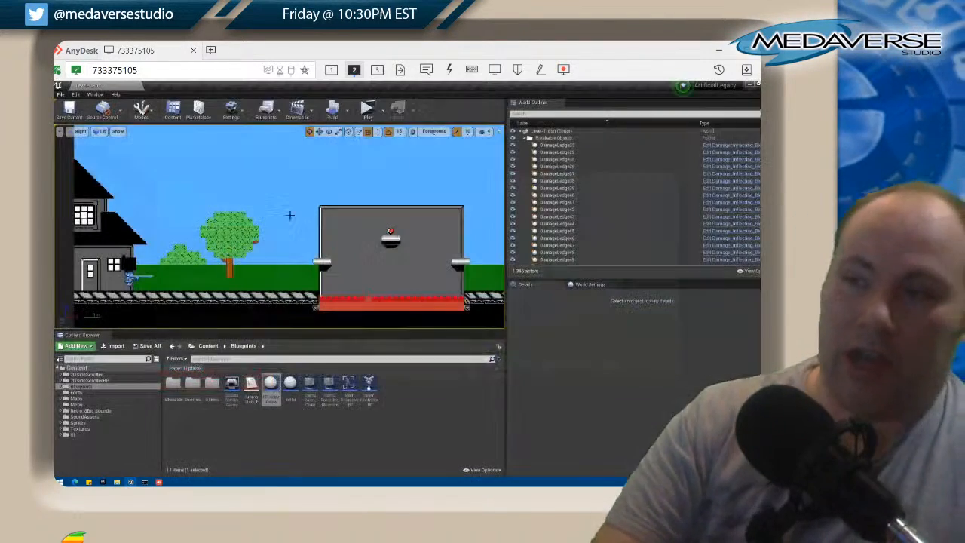
Open the StartMenu level from the Menu folder, play it, and enter the 8Bit Game through its menus.
{"action": "left_click", "coordinate": [76, 405]}
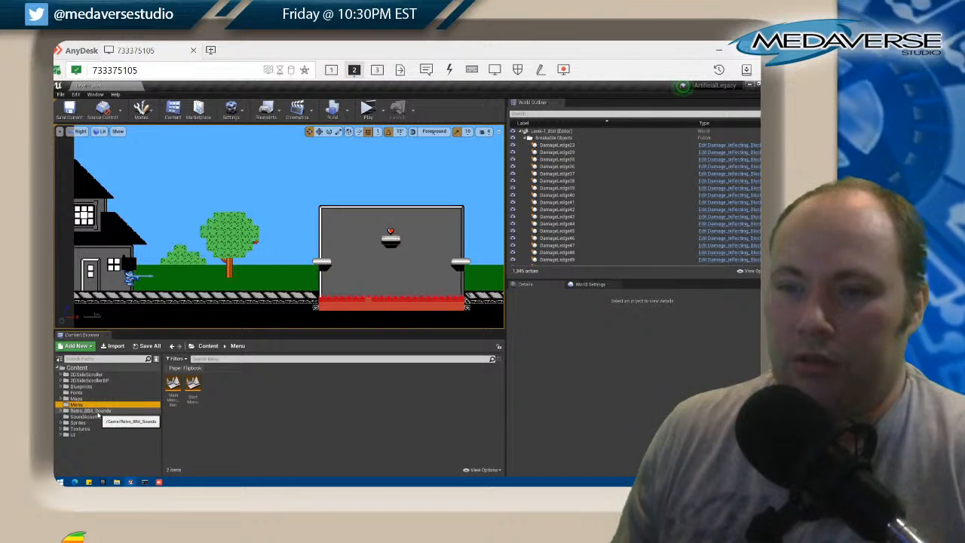
{"action": "double_click", "coordinate": [193, 386]}
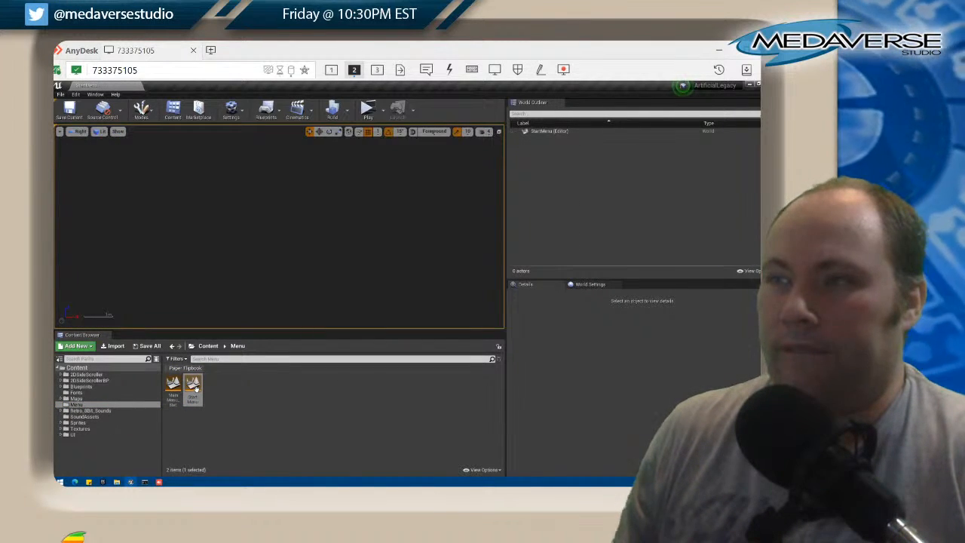
{"action": "left_click", "coordinate": [368, 110]}
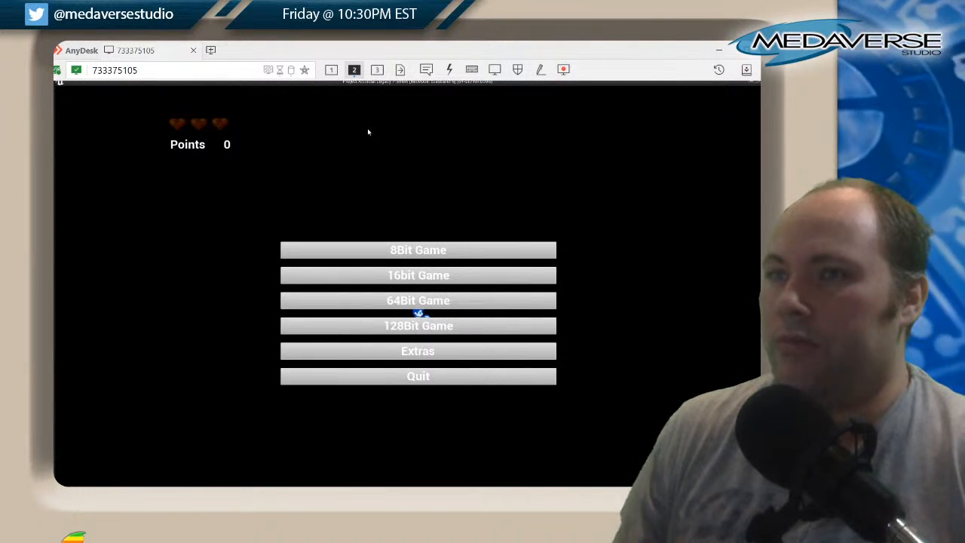
{"action": "left_click", "coordinate": [414, 254]}
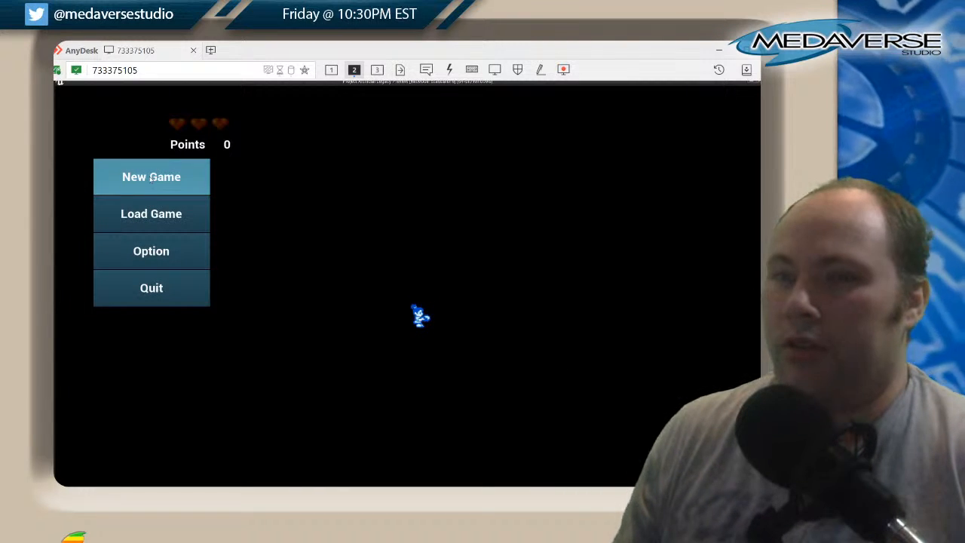
{"action": "left_click", "coordinate": [152, 178]}
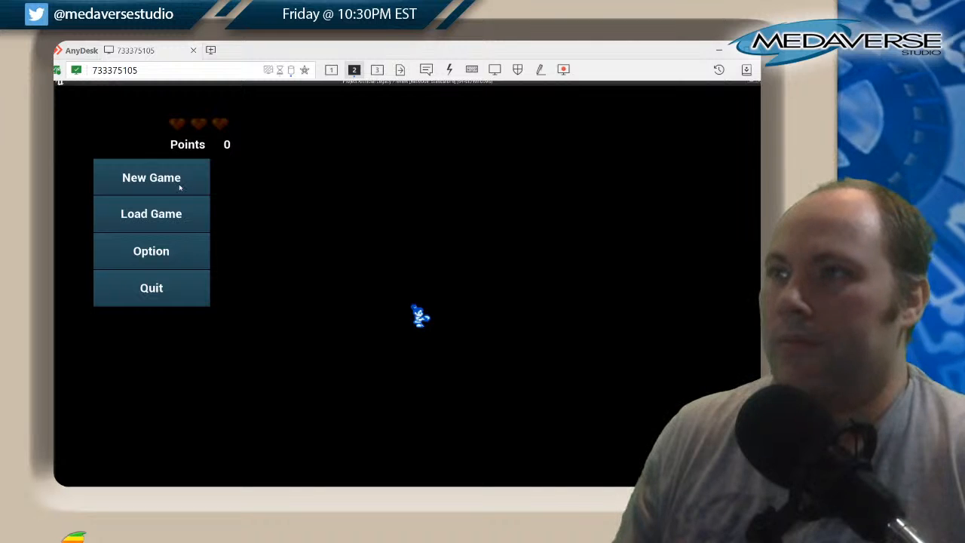
{"action": "left_click", "coordinate": [183, 205]}
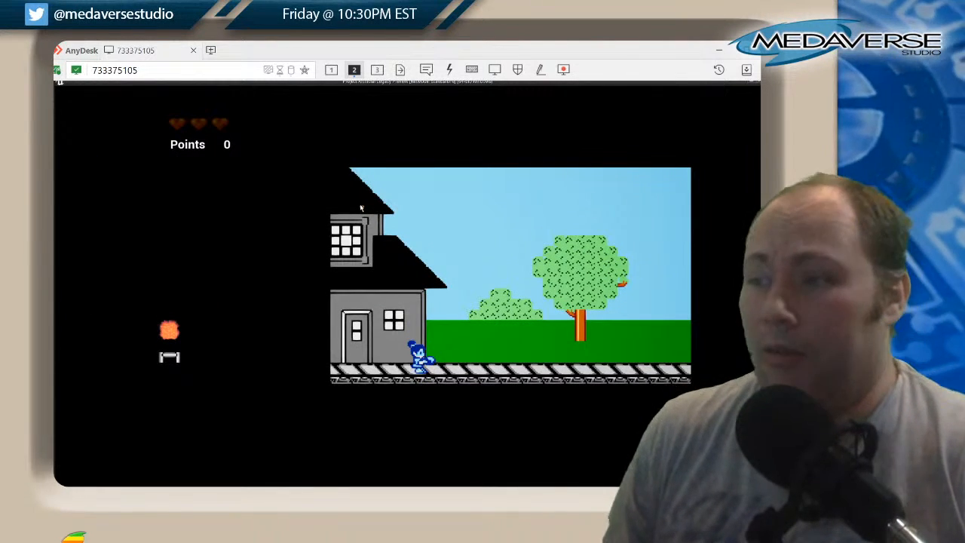
Run from the house along the street and jump onto the first white platform beside the lava pit.
{"action": "key", "text": "Right"}
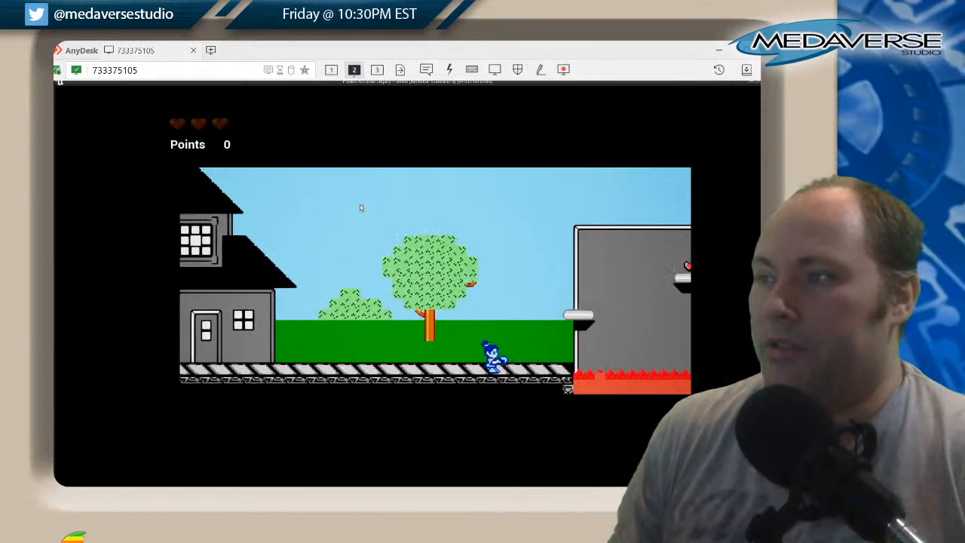
{"action": "key", "text": "Right"}
{"action": "key", "text": "space"}
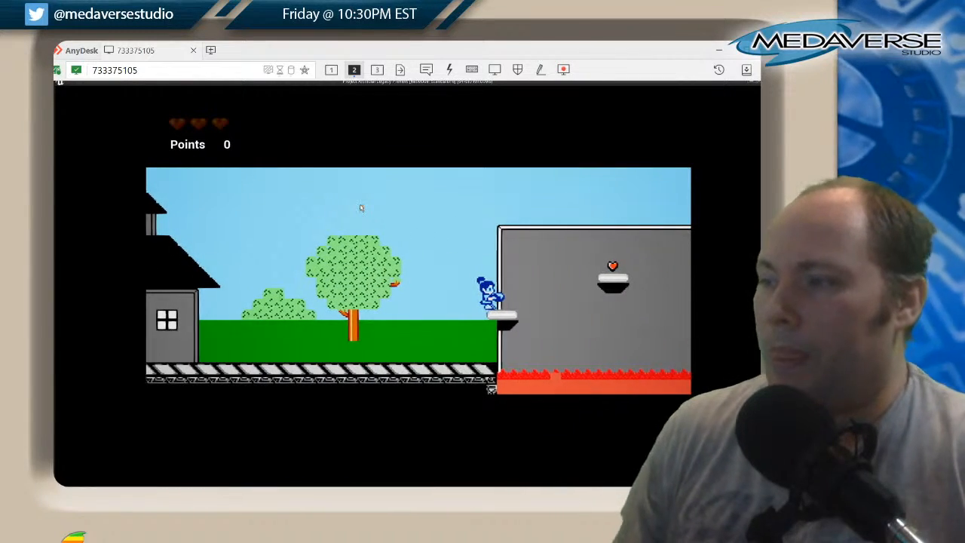
{"action": "key", "text": "Right"}
{"action": "key", "text": "Right"}
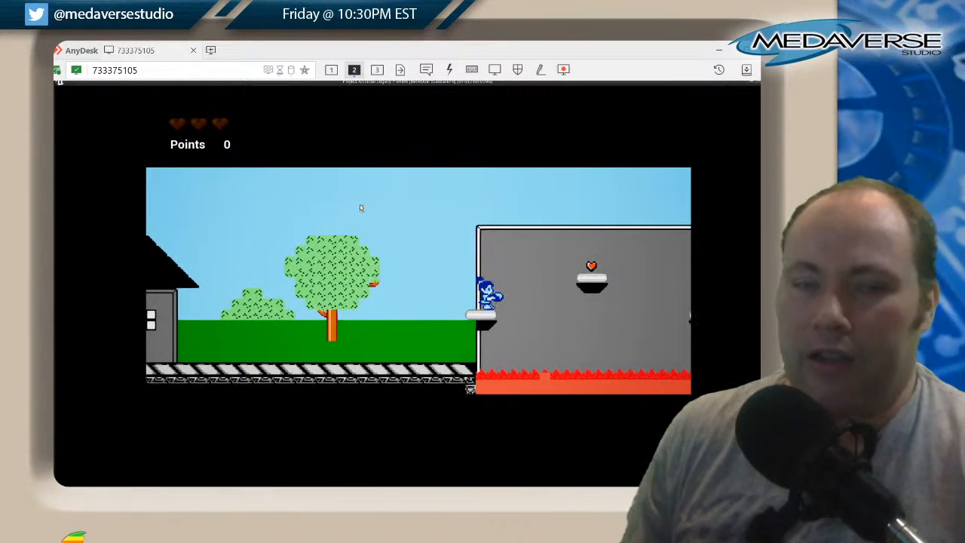
Test the lava by dropping into the pit and jumping around in it, and return to the first white platform.
{"action": "key", "text": "Right"}
{"action": "key", "text": "space"}
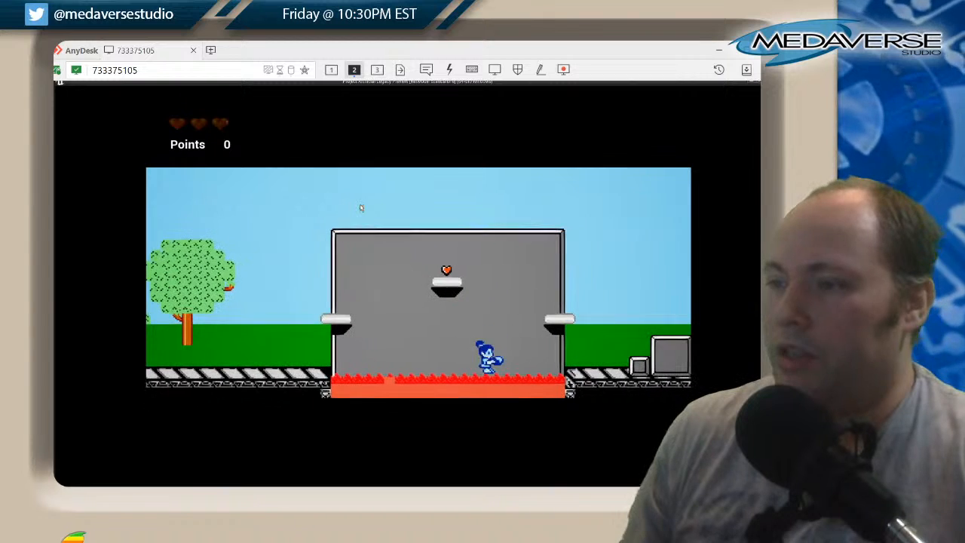
{"action": "key", "text": "Left"}
{"action": "key", "text": "Right"}
{"action": "key", "text": "space"}
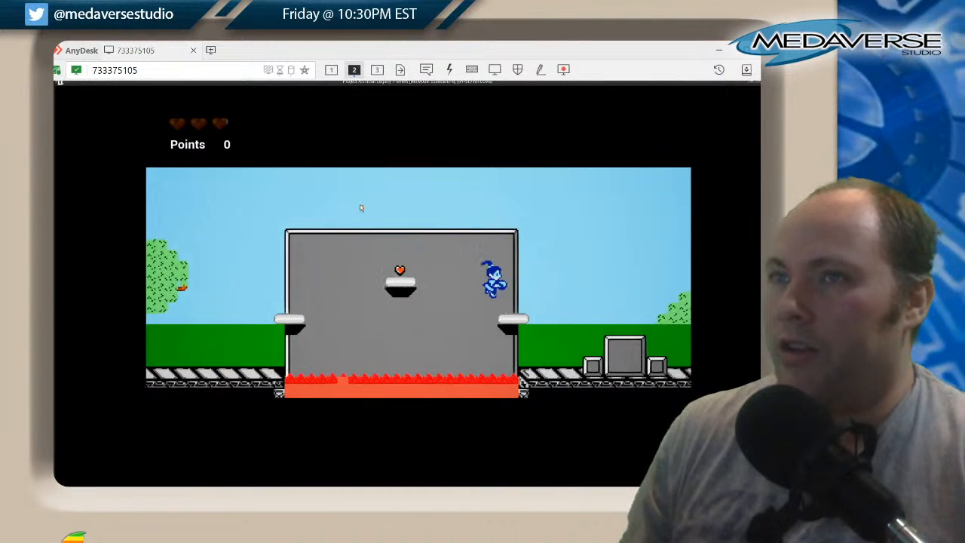
{"action": "key", "text": "Right"}
{"action": "key", "text": "space"}
{"action": "key", "text": "Left"}
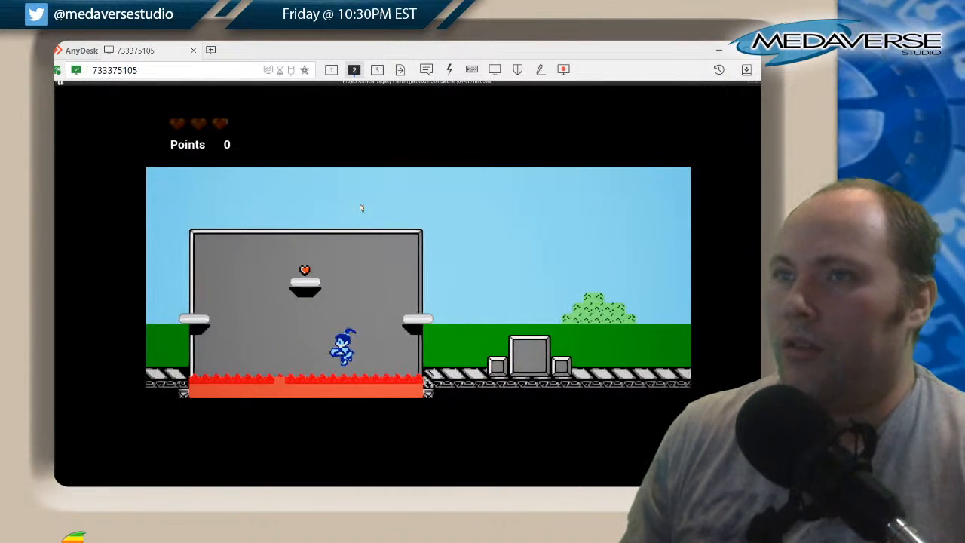
{"action": "key", "text": "Left"}
{"action": "key", "text": "space"}
{"action": "key", "text": "Right"}
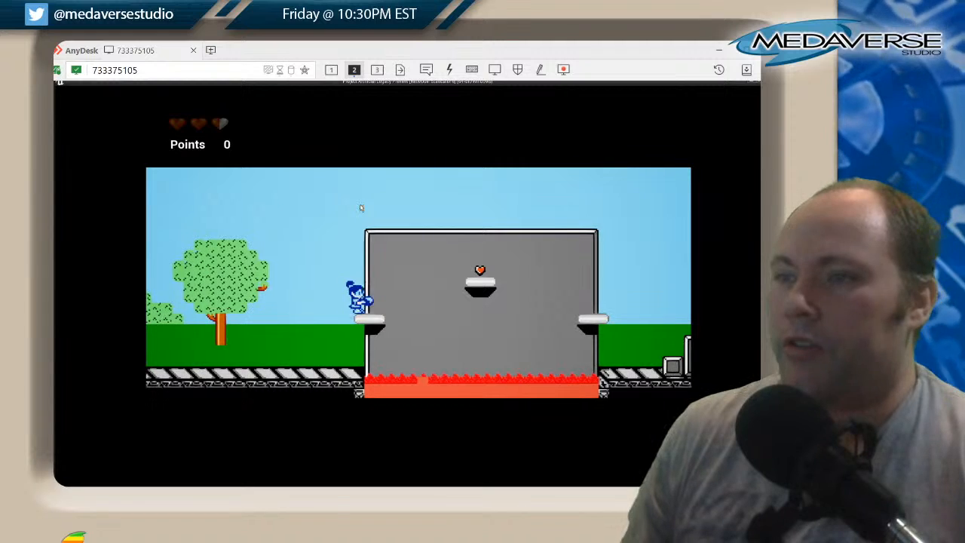
Collect the heart on the middle platform, clear the lava pit, and jump over the grey blocks along the street.
{"action": "key", "text": "Right"}
{"action": "key", "text": "space"}
{"action": "key", "text": "space"}
{"action": "key", "text": "d"}
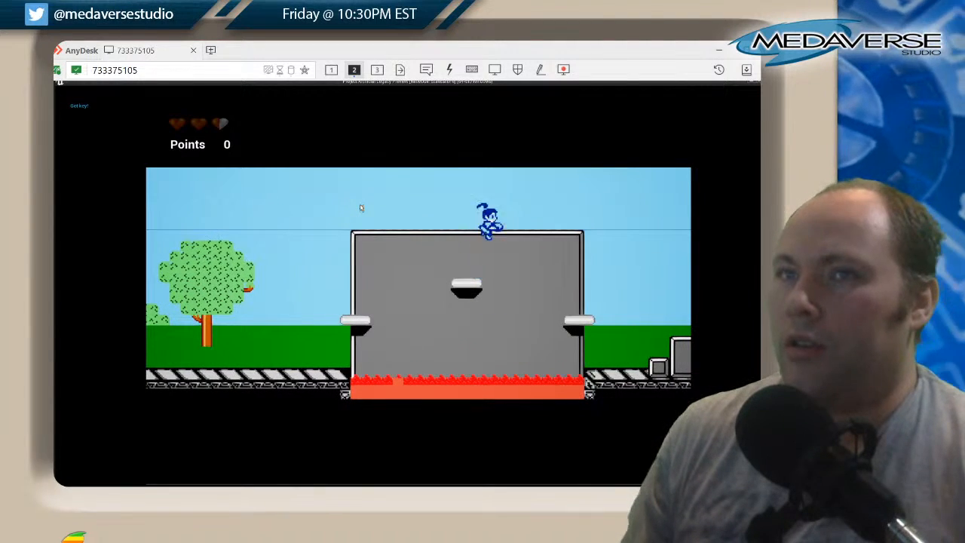
{"action": "key", "text": "d"}
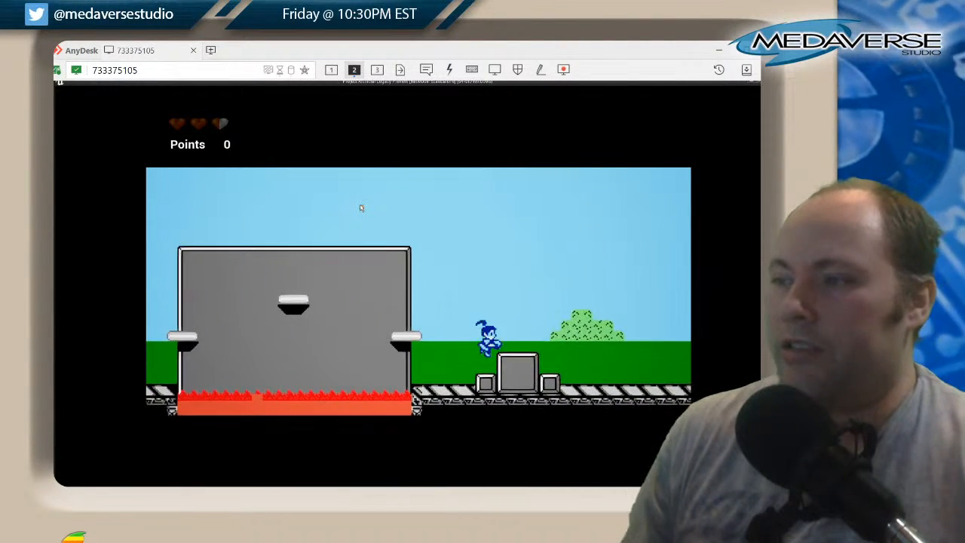
{"action": "key", "text": "space"}
{"action": "key", "text": "space"}
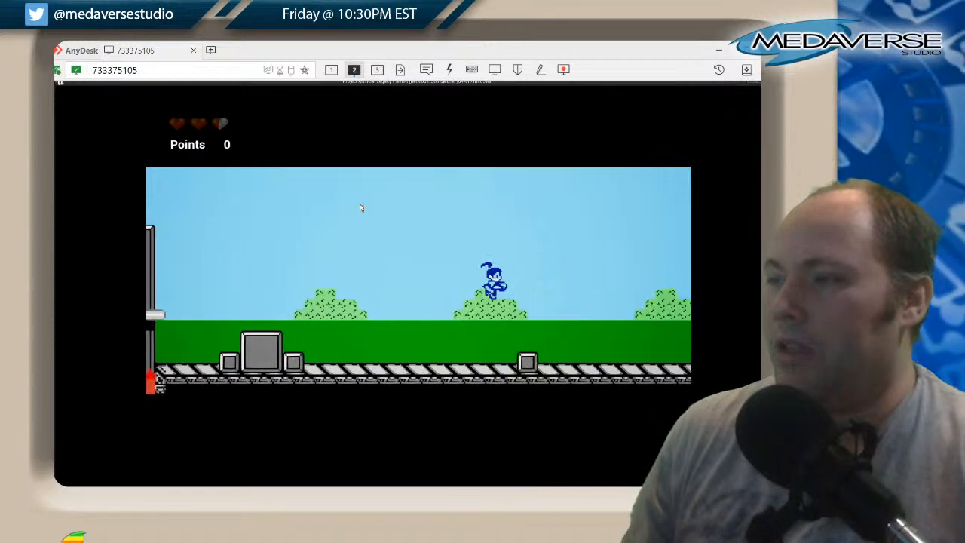